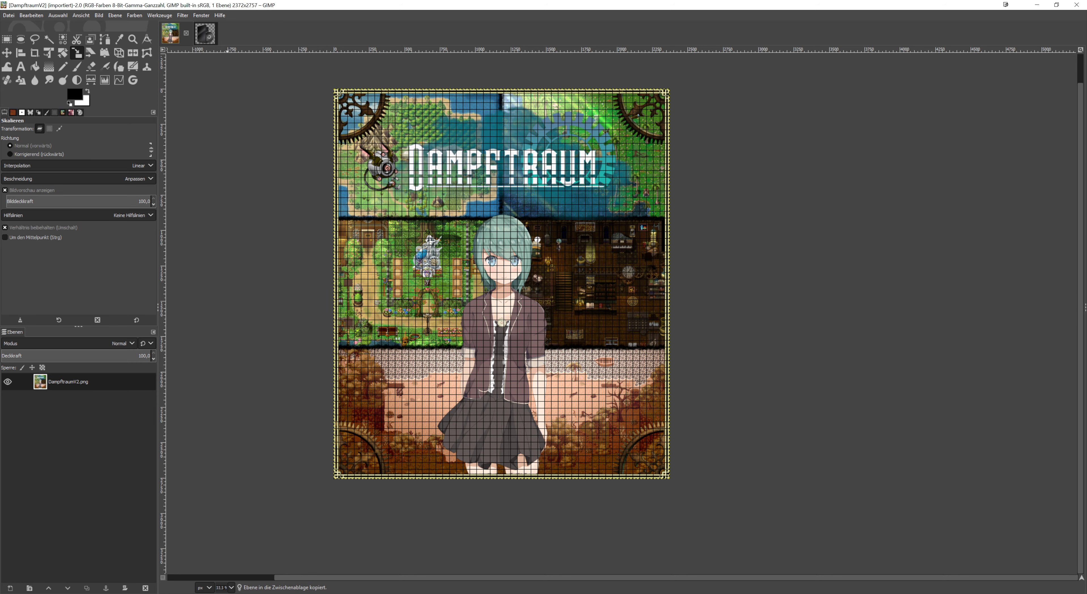
# Switch to the Cover image and zoom in on the DVD case
pyautogui.hotkey('ctrl', 'pagedown')
pyautogui.click(682, 269)
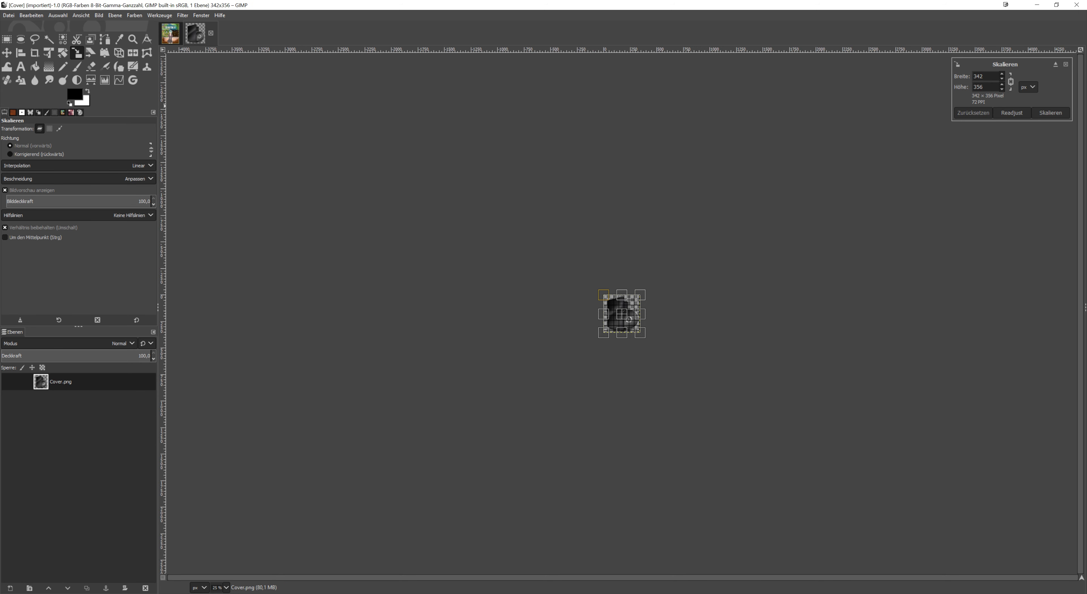
pyautogui.press('r')
pyautogui.press('+')
pyautogui.press('+')
pyautogui.press('+')
pyautogui.press('+')
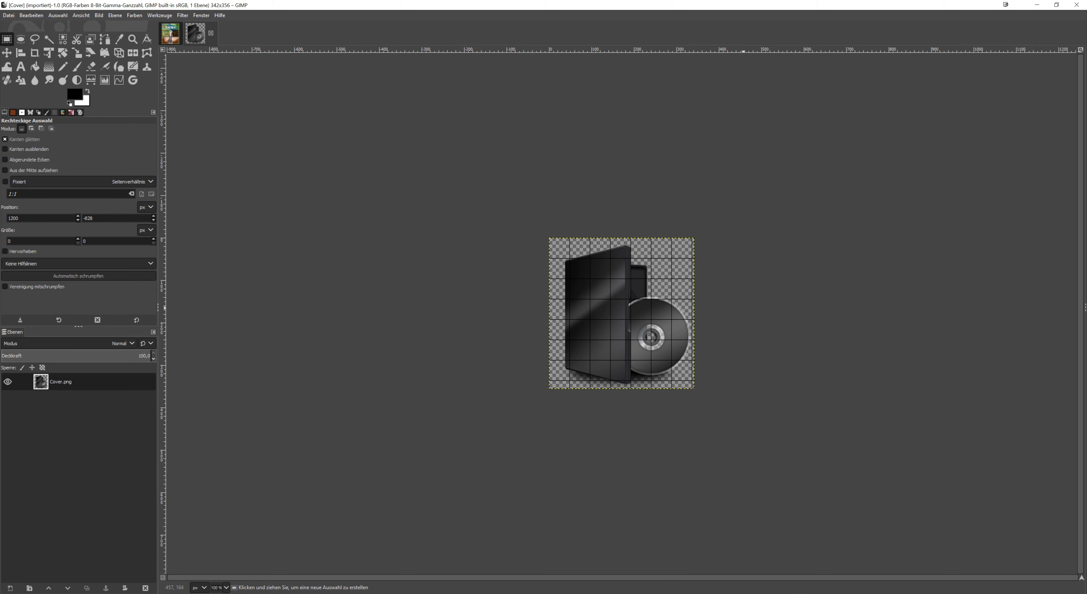
pyautogui.press('+')
# Paste the Dampftraum artwork, try scaling it down, then undo the paste
pyautogui.hotkey('ctrl', 'v')
pyautogui.press('-')
pyautogui.press('-')
pyautogui.press('-')
pyautogui.press('-')
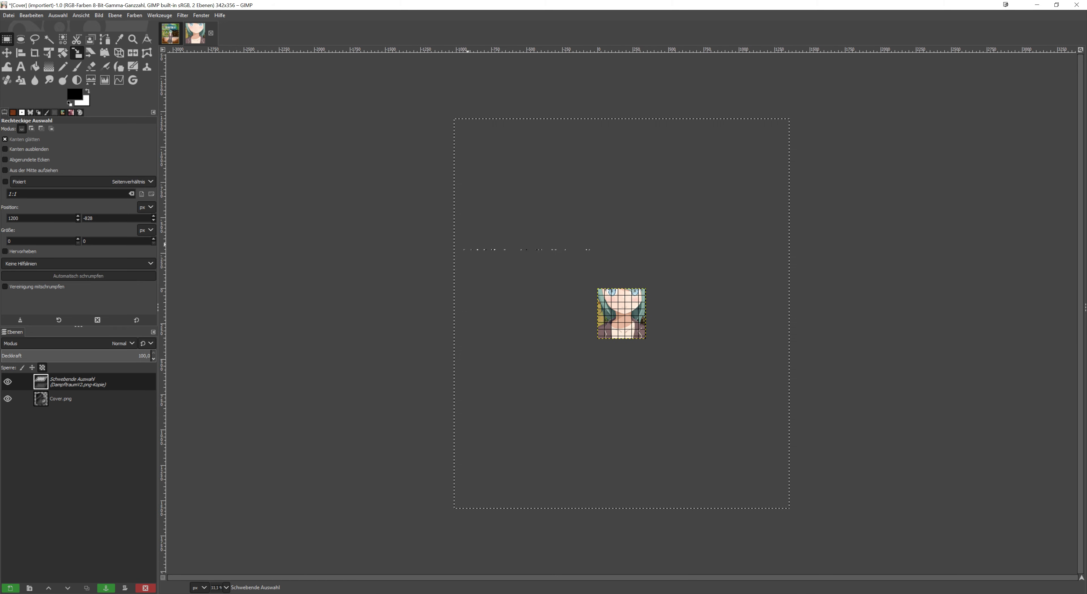
pyautogui.hotkey('shift', 's')
pyautogui.click(597, 194)
pyautogui.moveTo(597, 193); pyautogui.dragTo(707, 347)
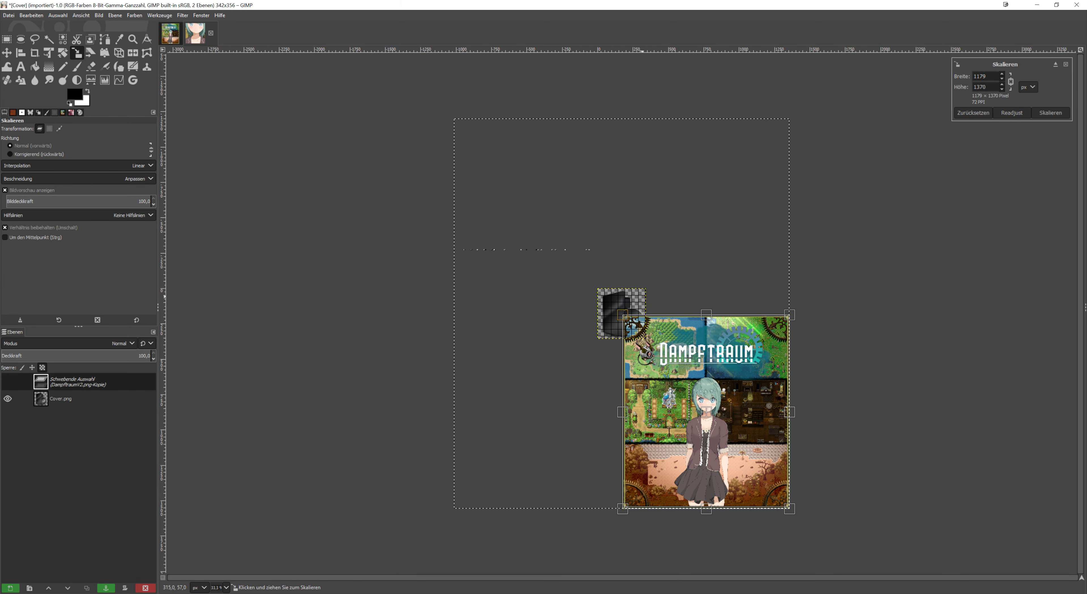
pyautogui.hotkey('ctrl', 'z')
# Add a new empty layer named 'Wannen Dekor' to Cover.png
pyautogui.press('r')
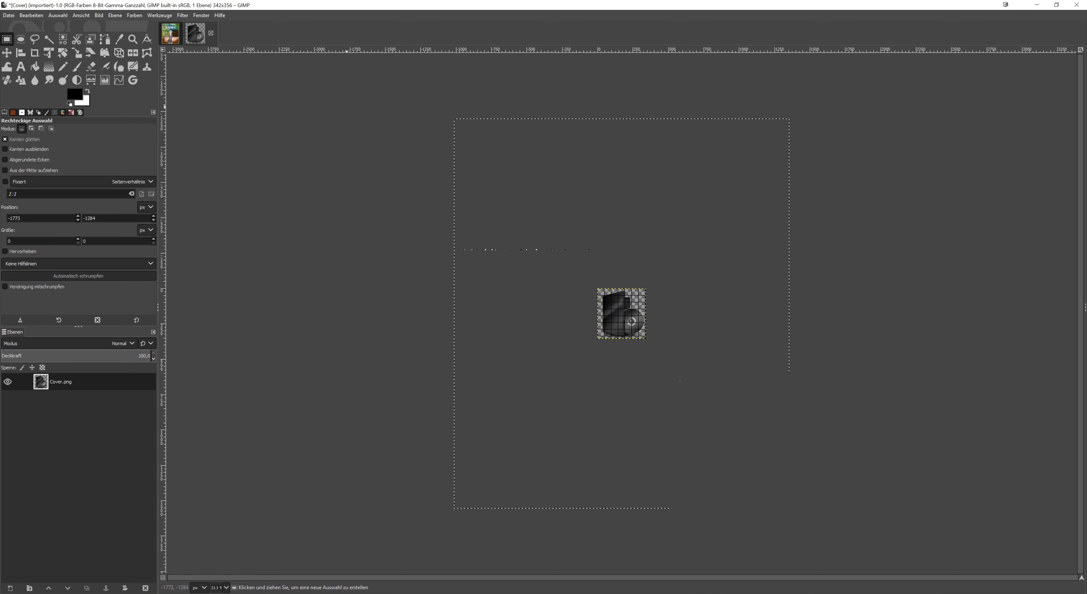
pyautogui.rightClick(82, 380)
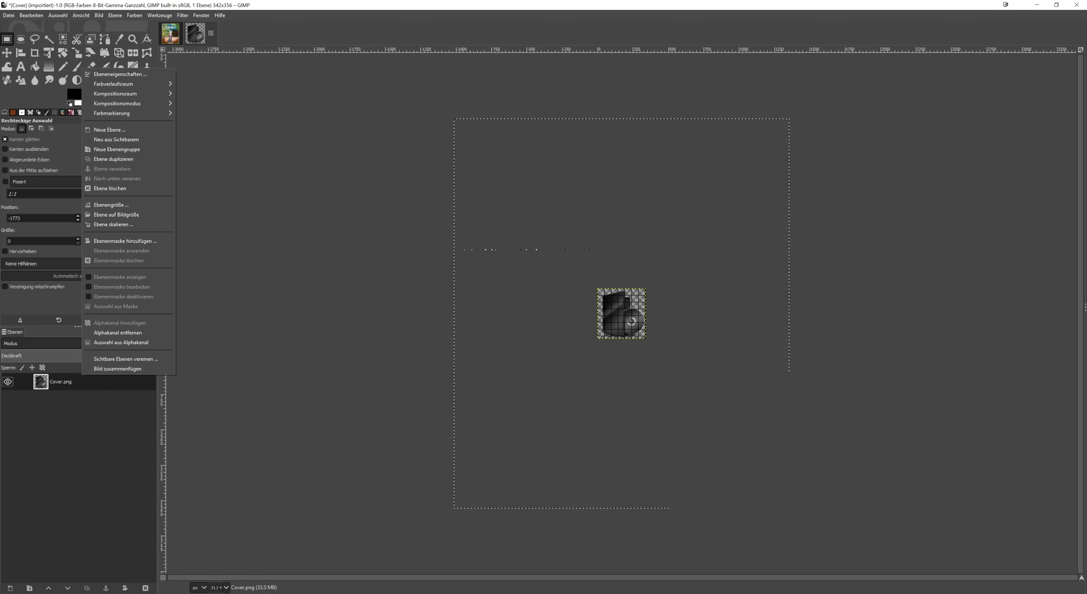
pyautogui.click(109, 130)
pyautogui.click(216, 236)
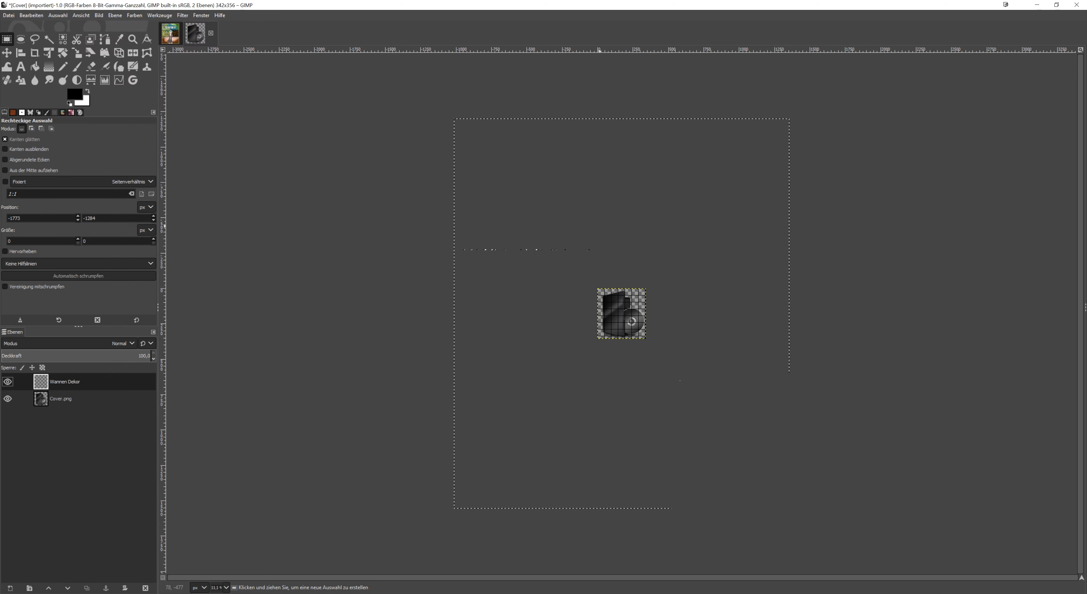
# Paste the Dampftraum artwork and scale it down to 468×544
pyautogui.hotkey('ctrl', 'v')
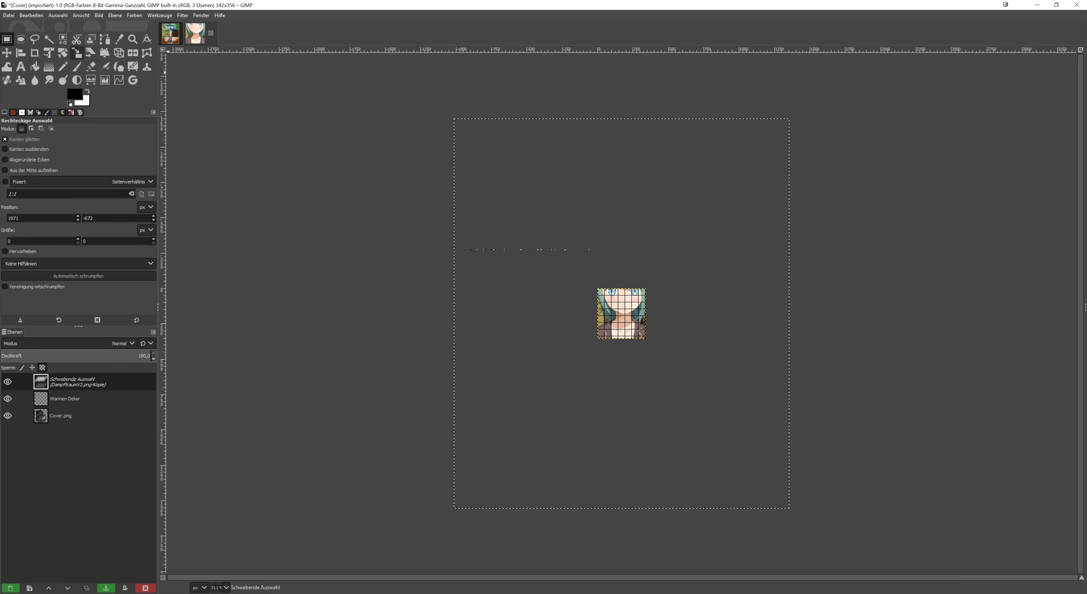
pyautogui.hotkey('shift', 's')
pyautogui.click(545, 230)
pyautogui.moveTo(455, 119); pyautogui.dragTo(723, 432)
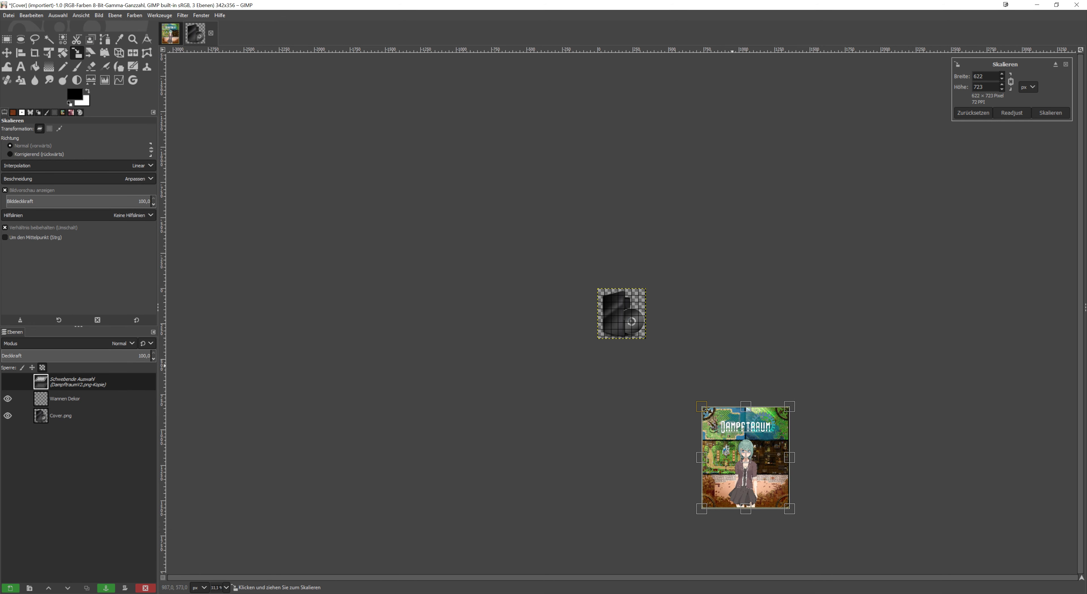
pyautogui.scroll(2, 789, 508)
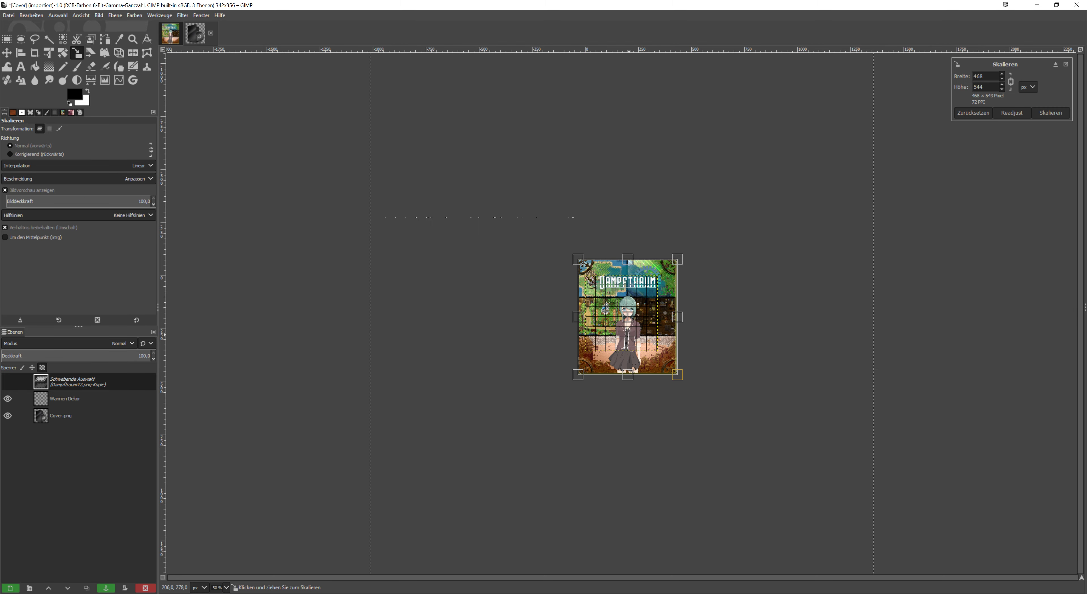
pyautogui.scroll(1, 789, 506)
pyautogui.scroll(1, 789, 503)
# Resize the artwork to 296×344 over the case front and anchor it onto Wannen Dekor
pyautogui.moveTo(785, 493); pyautogui.dragTo(606, 287)
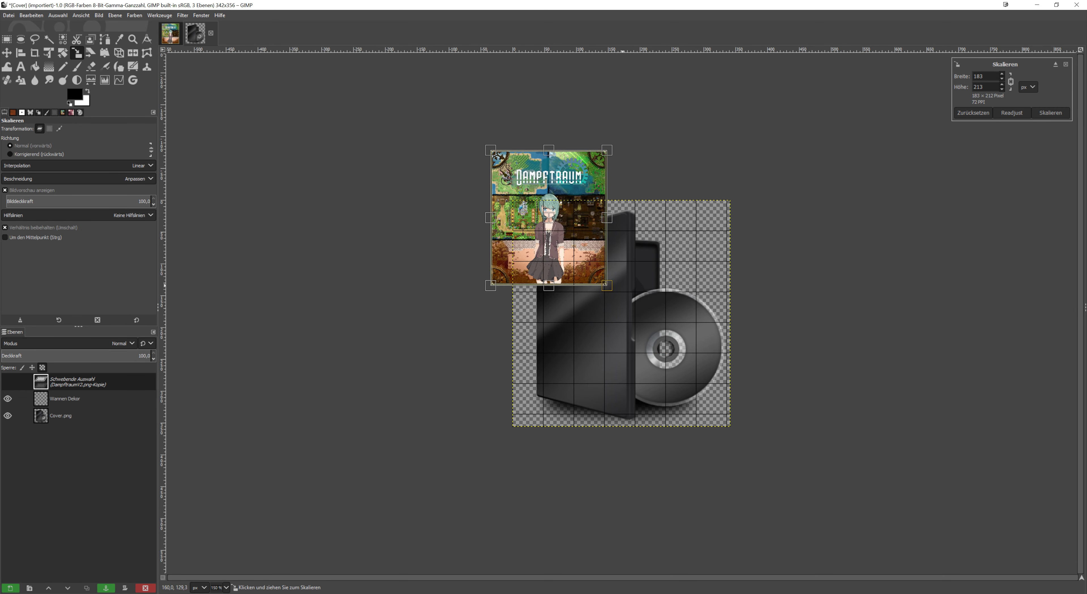
pyautogui.moveTo(553, 218)
pyautogui.mouseDown()
pyautogui.moveTo(585, 264)
pyautogui.moveTo(573, 272)
pyautogui.mouseUp()
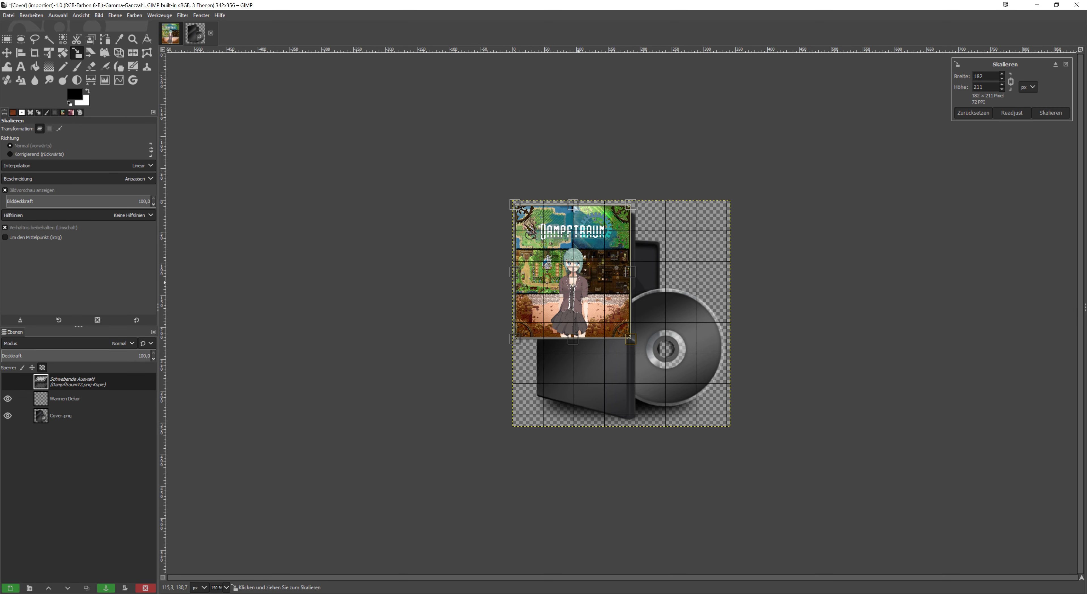
pyautogui.moveTo(630, 339); pyautogui.dragTo(710, 418)
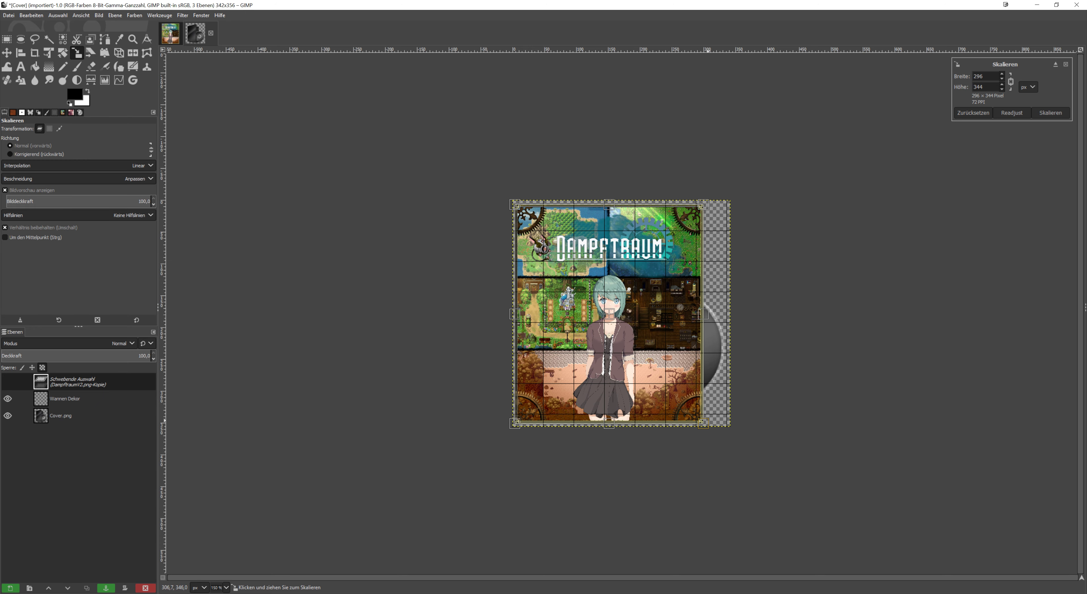
pyautogui.press('2')
pyautogui.moveTo(610, 314); pyautogui.dragTo(612, 313)
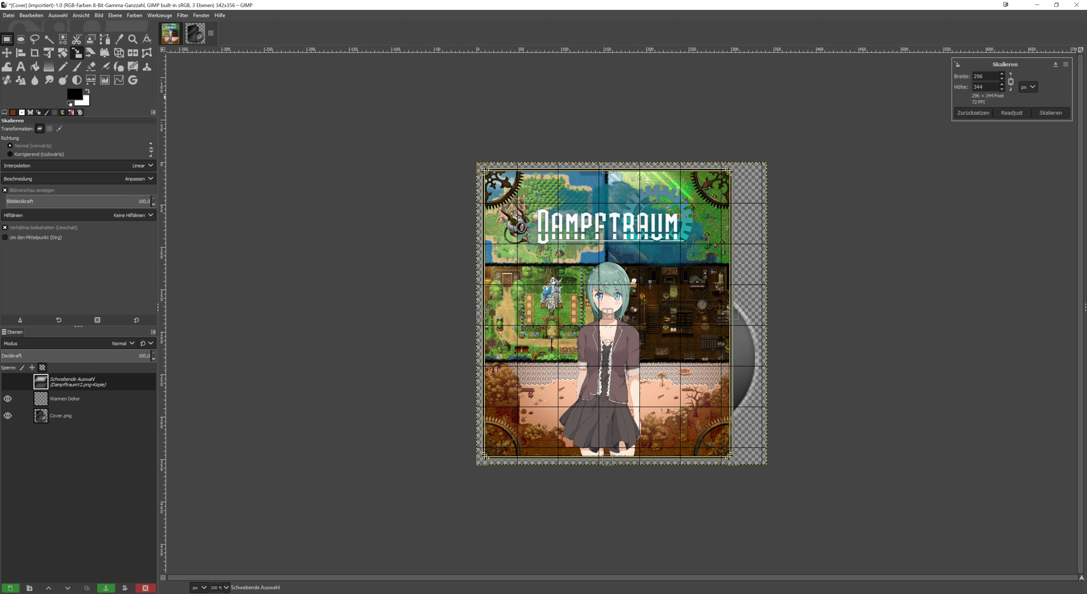
pyautogui.press('r')
pyautogui.click(363, 104)
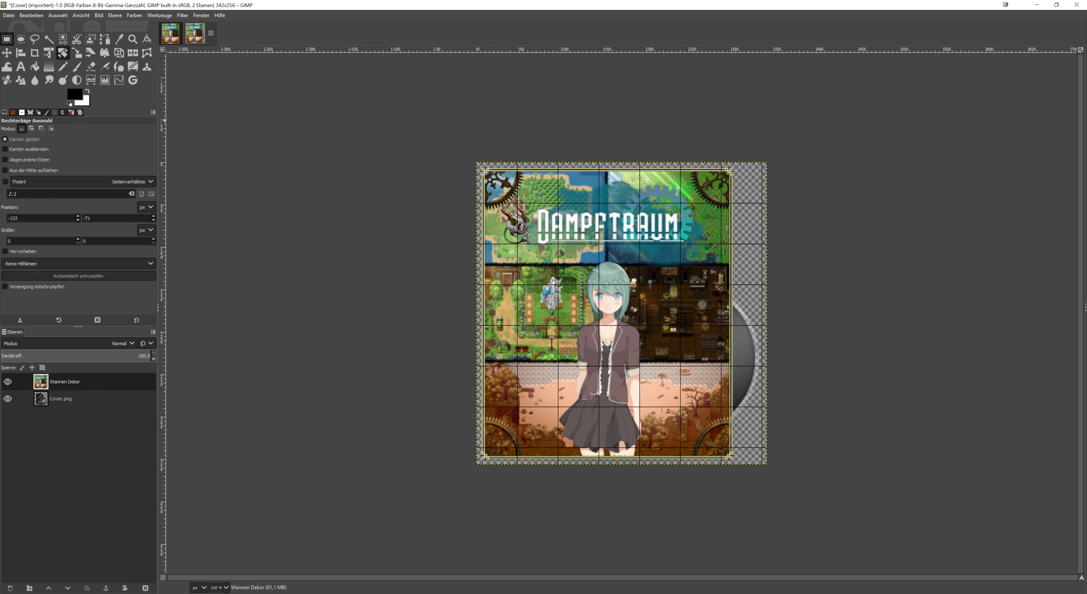
pyautogui.hotkey('shift', 'r')
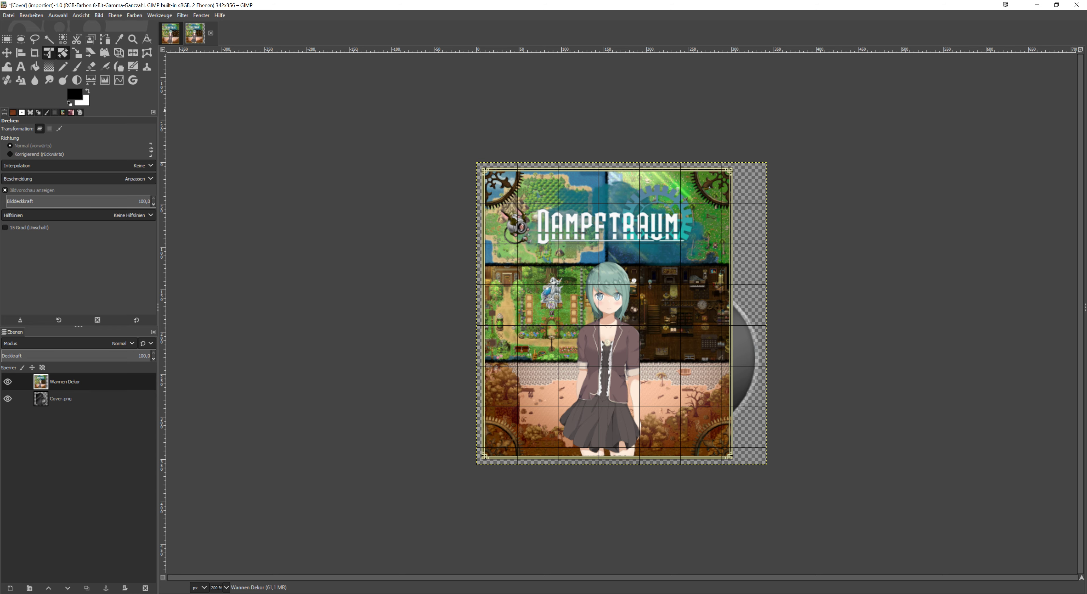
pyautogui.hotkey('shift', 't')
# Drag the artwork's four corners into perspective onto the DVD case front
pyautogui.click(484, 184)
pyautogui.moveTo(480, 165); pyautogui.dragTo(548, 241)
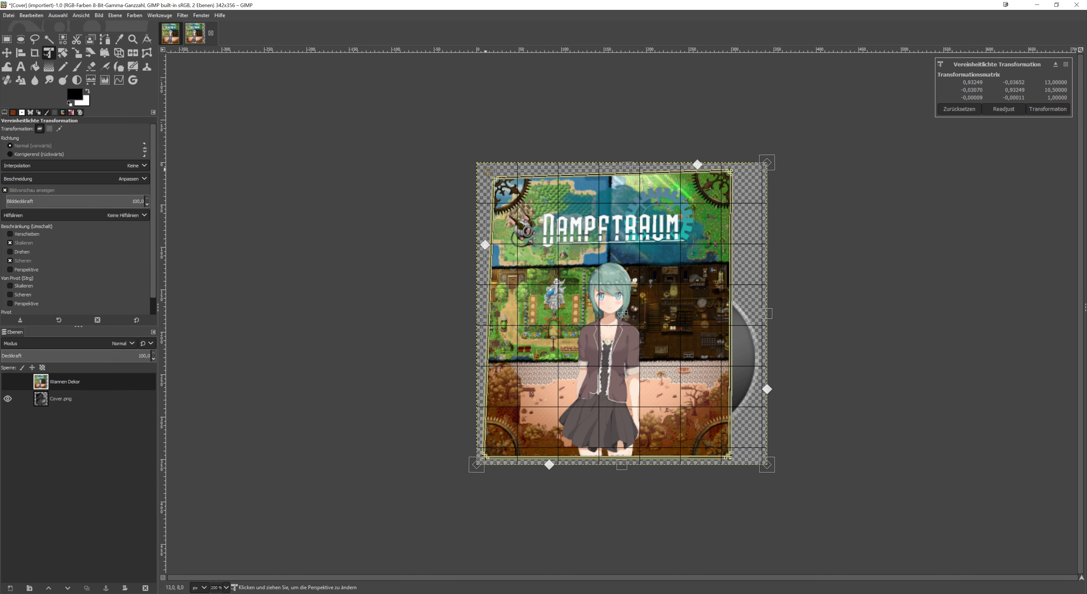
pyautogui.press('+')
pyautogui.press('+')
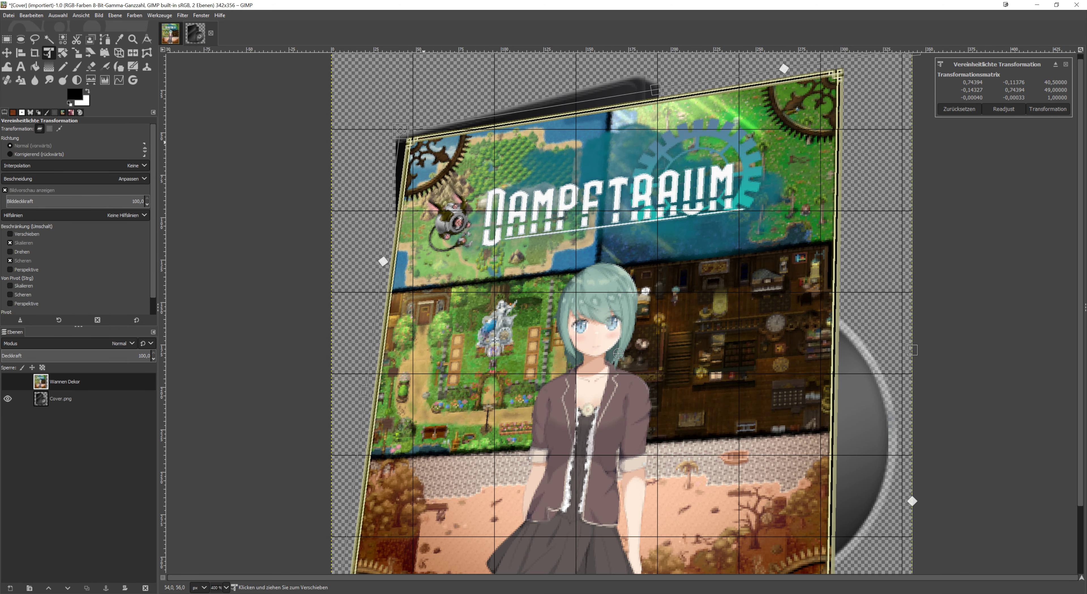
pyautogui.moveTo(400, 131); pyautogui.dragTo(388, 136)
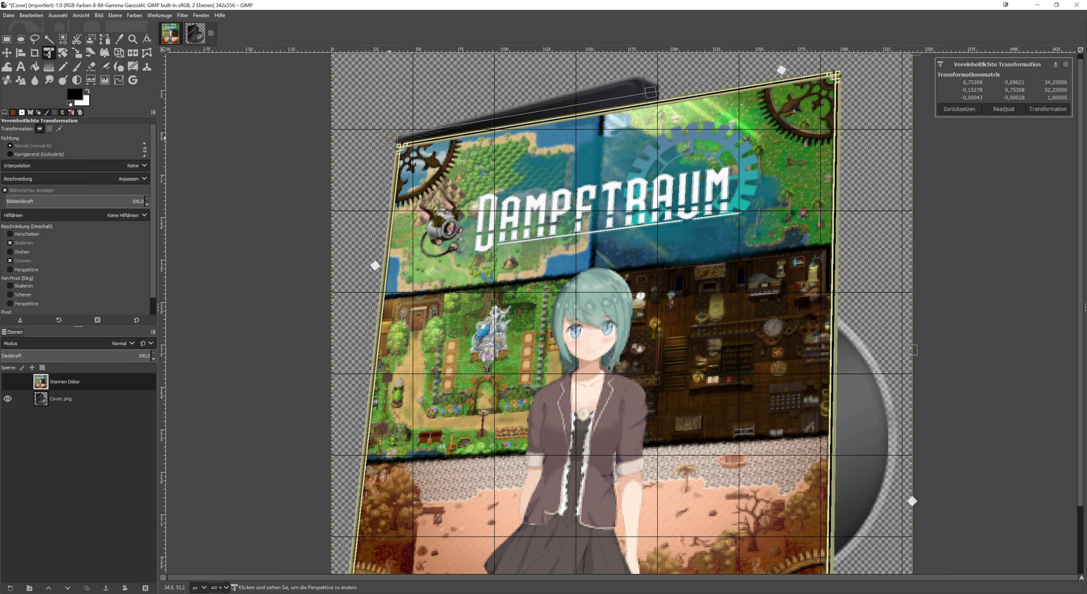
pyautogui.press('-')
pyautogui.moveTo(838, 87); pyautogui.dragTo(657, 102)
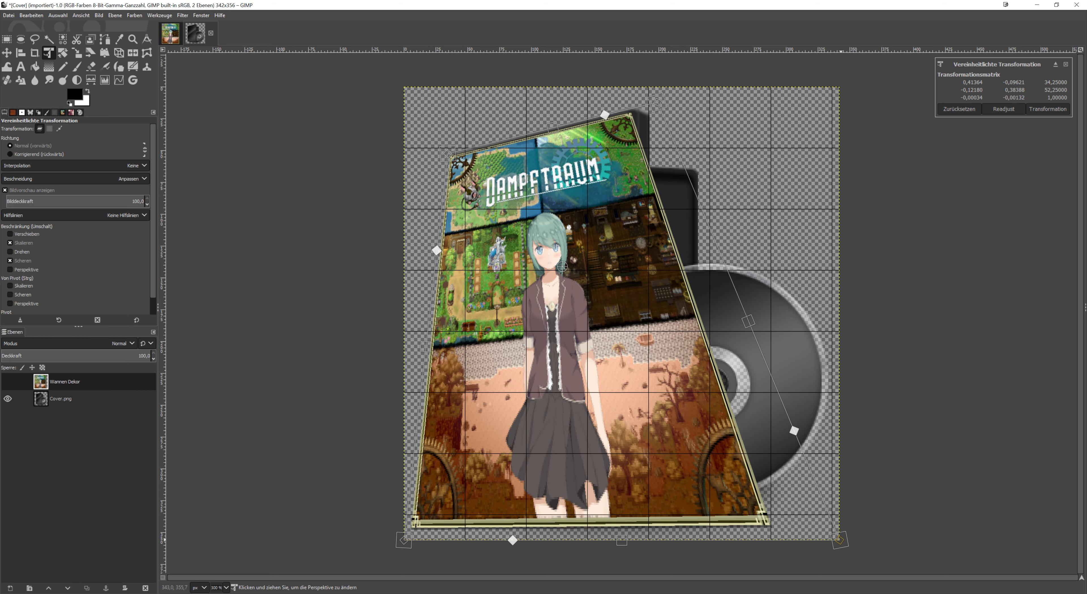
pyautogui.moveTo(839, 539); pyautogui.dragTo(668, 526)
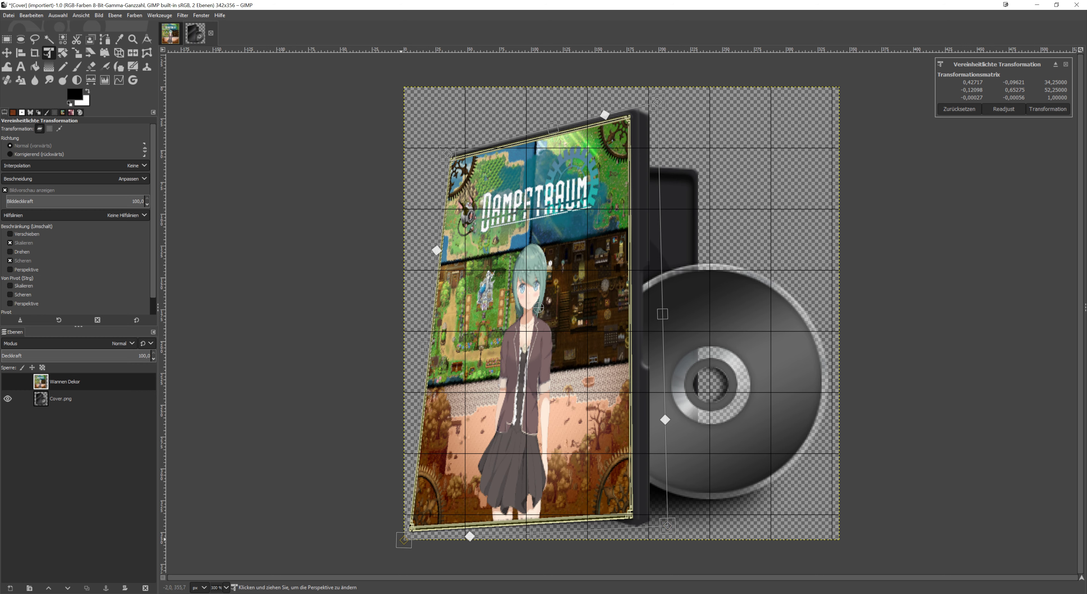
pyautogui.moveTo(404, 540); pyautogui.dragTo(451, 483)
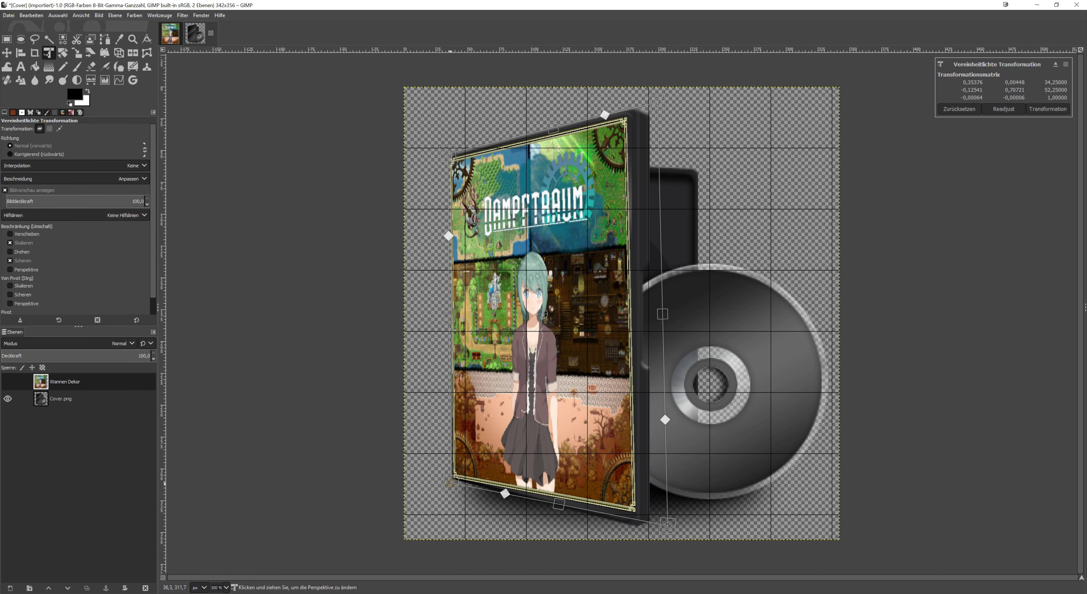
# Fine-tune the corner positions, set Linear interpolation, and apply the transform
pyautogui.moveTo(671, 525); pyautogui.dragTo(668, 536)
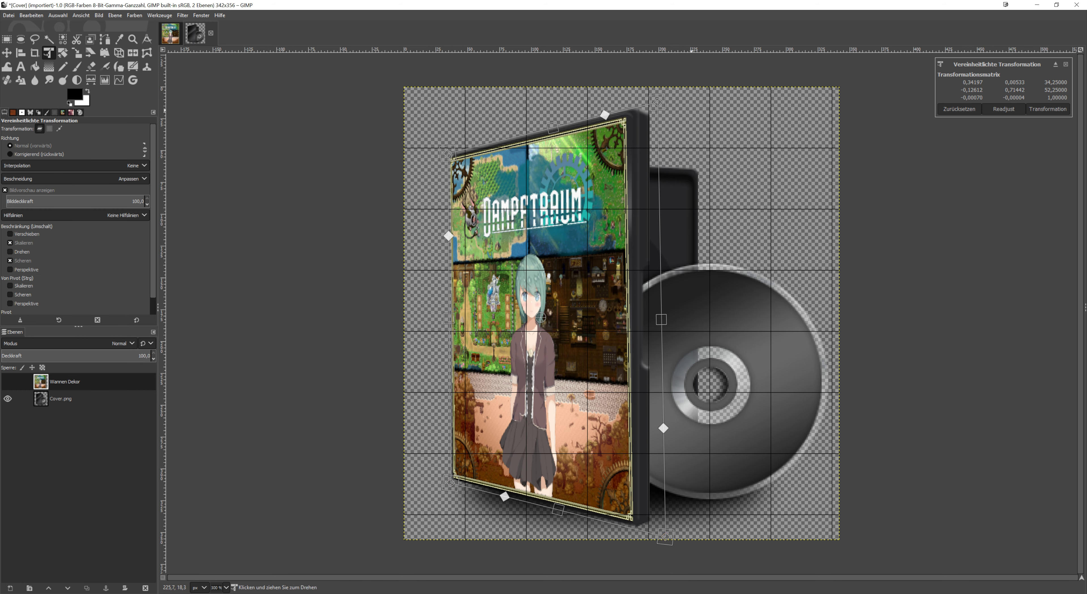
pyautogui.moveTo(658, 101); pyautogui.dragTo(662, 95)
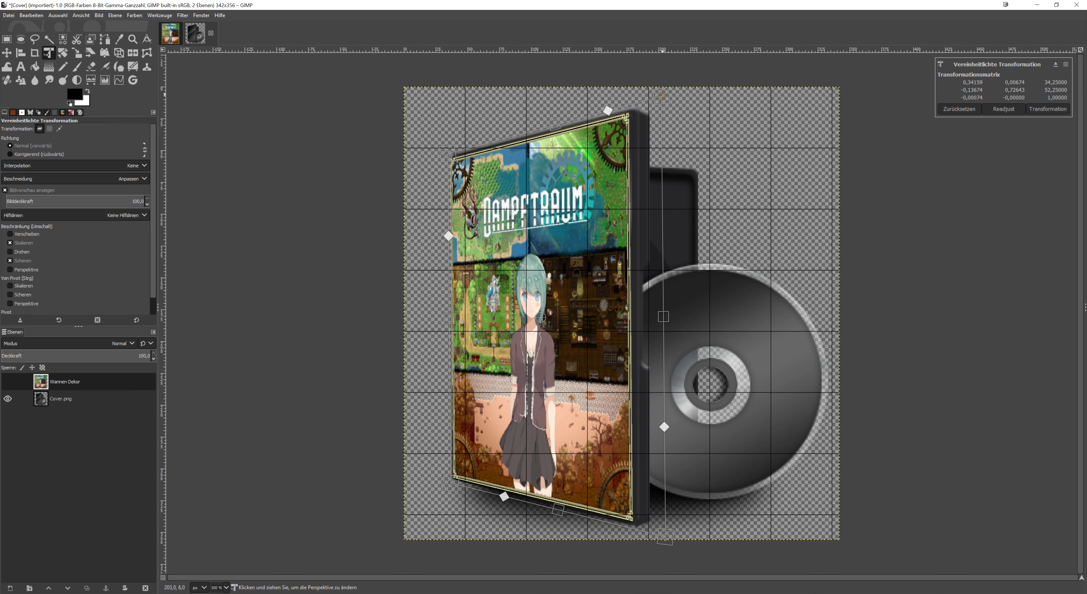
pyautogui.moveTo(448, 150); pyautogui.dragTo(450, 146)
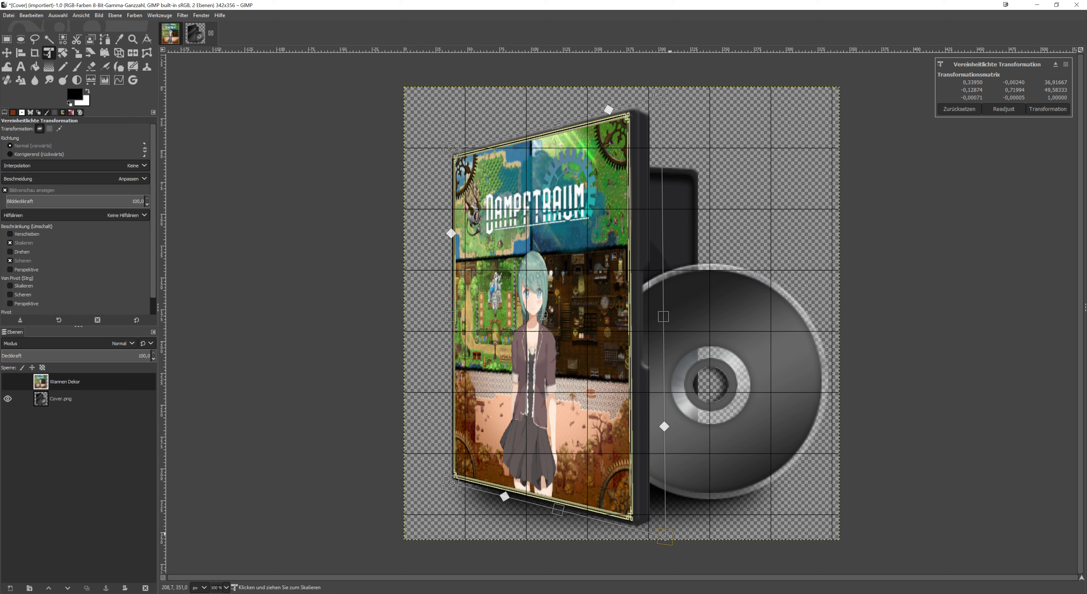
pyautogui.moveTo(665, 536); pyautogui.dragTo(664, 536)
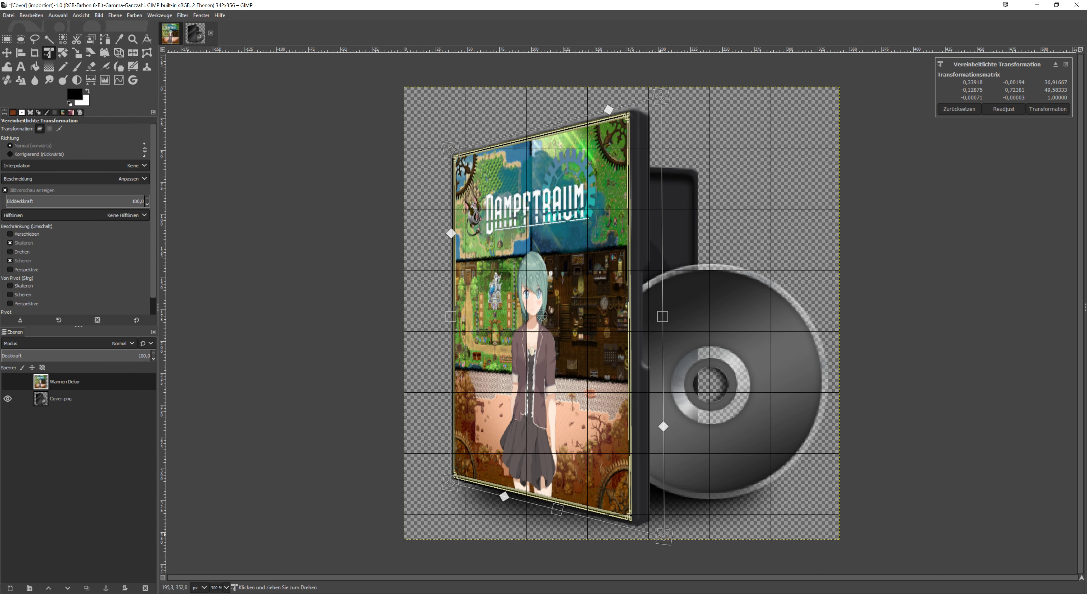
pyautogui.moveTo(450, 485); pyautogui.dragTo(450, 485)
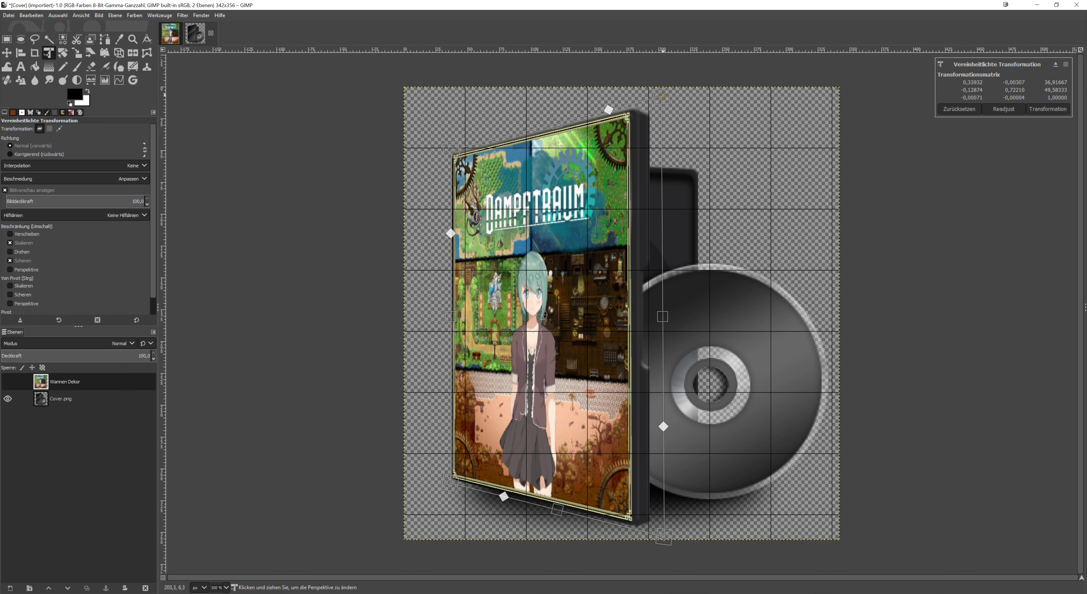
pyautogui.moveTo(661, 96); pyautogui.dragTo(670, 95)
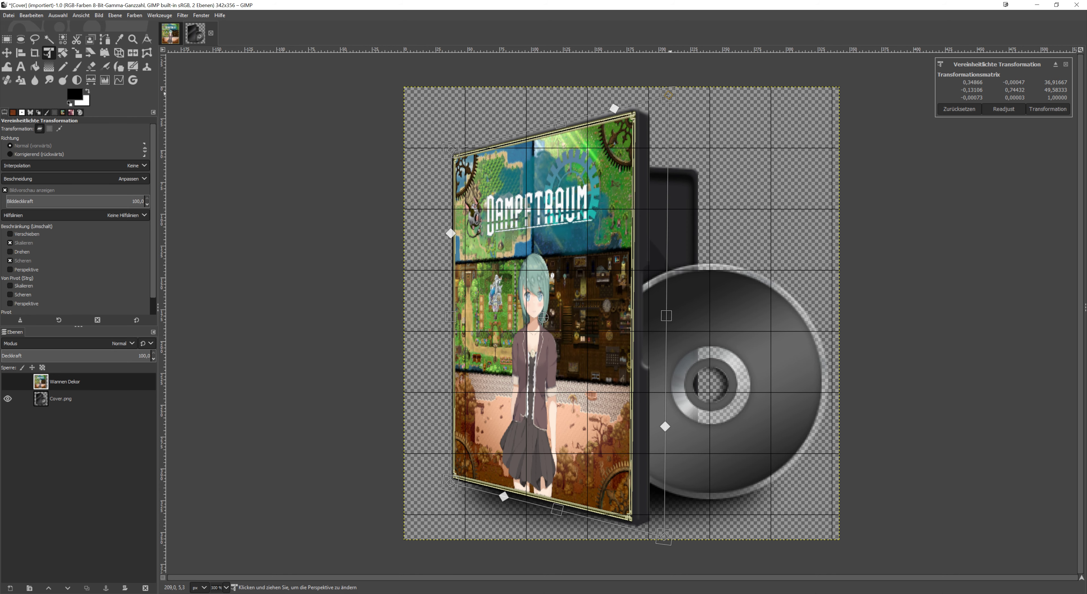
pyautogui.moveTo(661, 532); pyautogui.dragTo(667, 534)
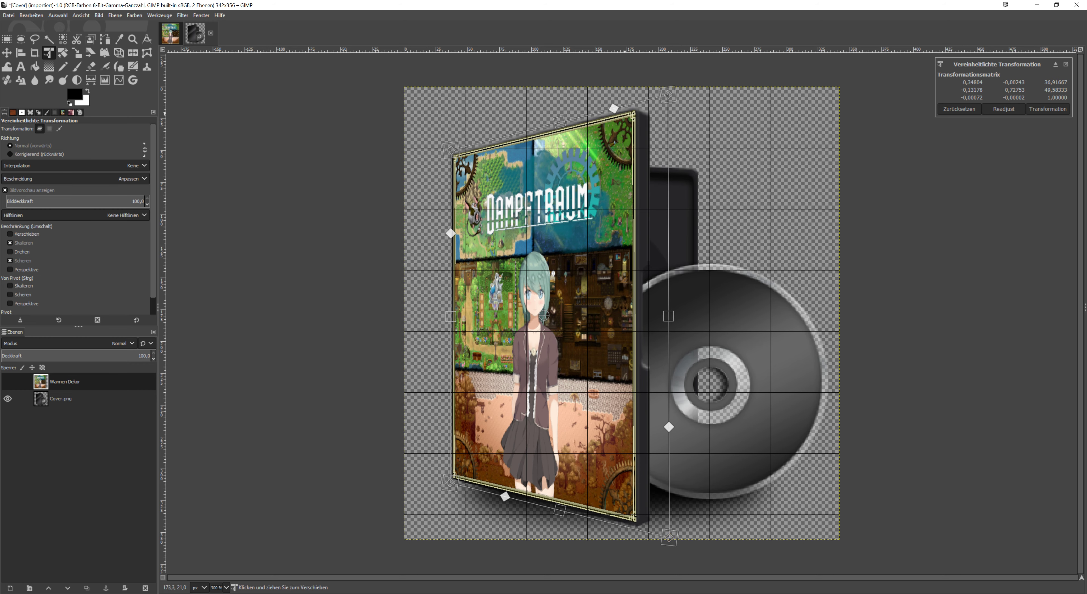
pyautogui.moveTo(453, 150); pyautogui.dragTo(451, 150)
pyautogui.click(131, 166)
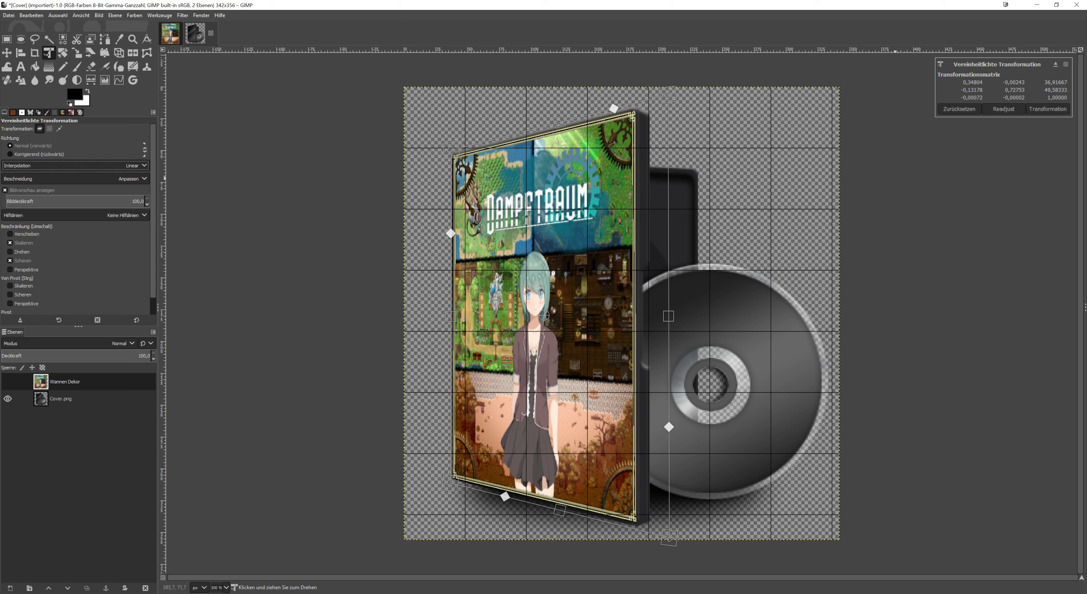
pyautogui.click(1048, 109)
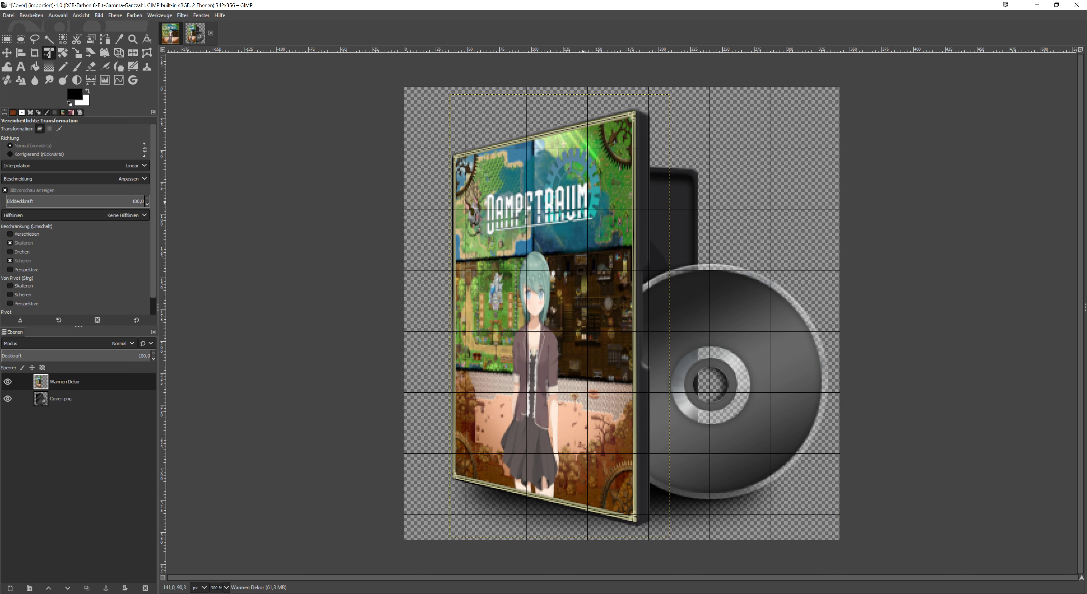
# Duplicate Cover.png, move the copy above Wannen Dekor, and set its opacity to about 87
pyautogui.press('r')
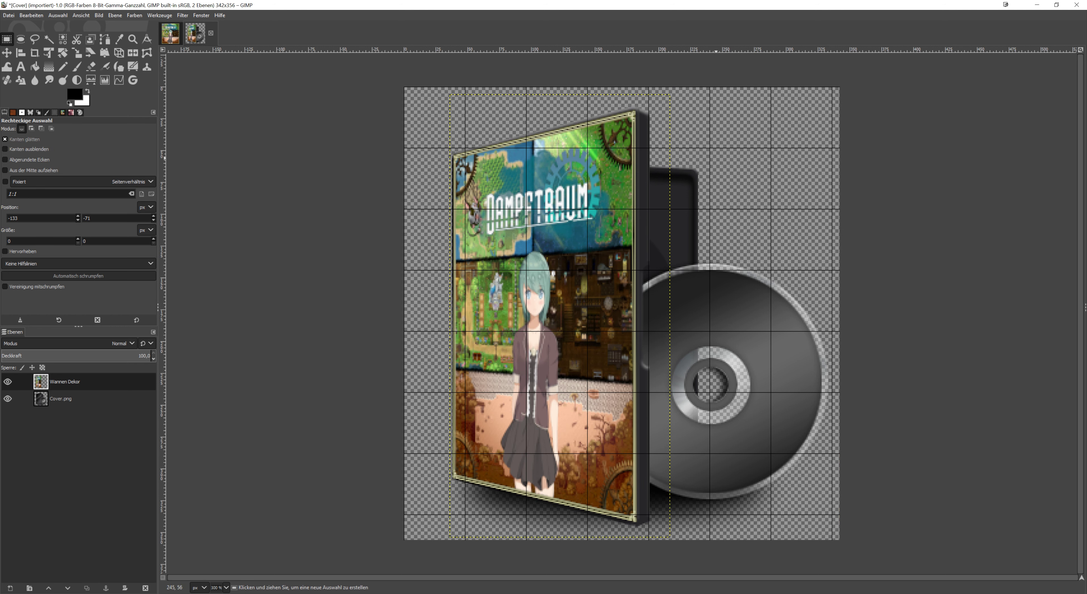
pyautogui.click(60, 399)
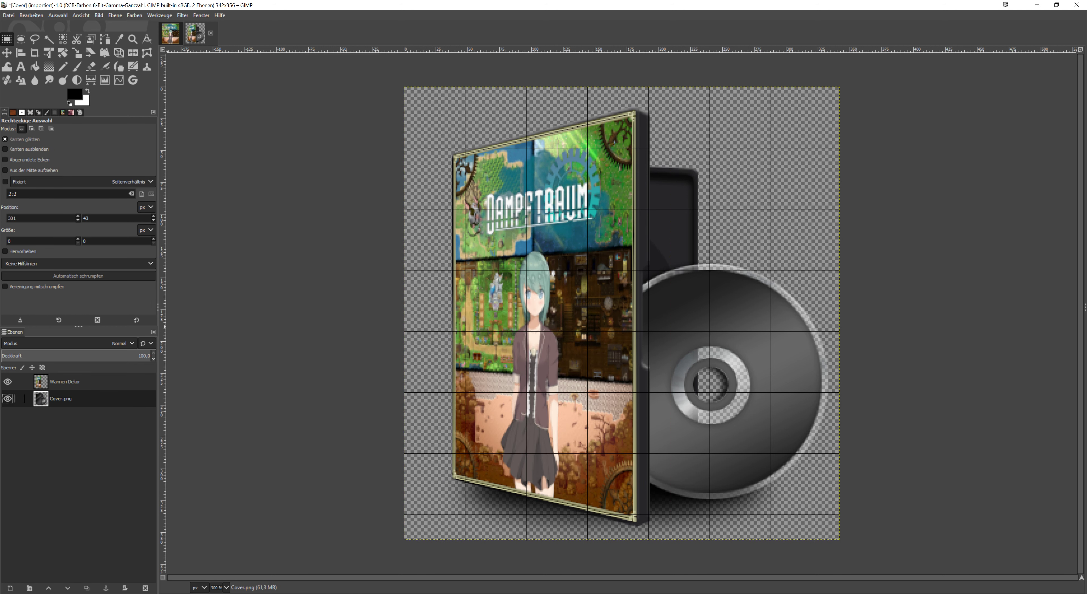
pyautogui.rightClick(59, 398)
pyautogui.click(90, 181)
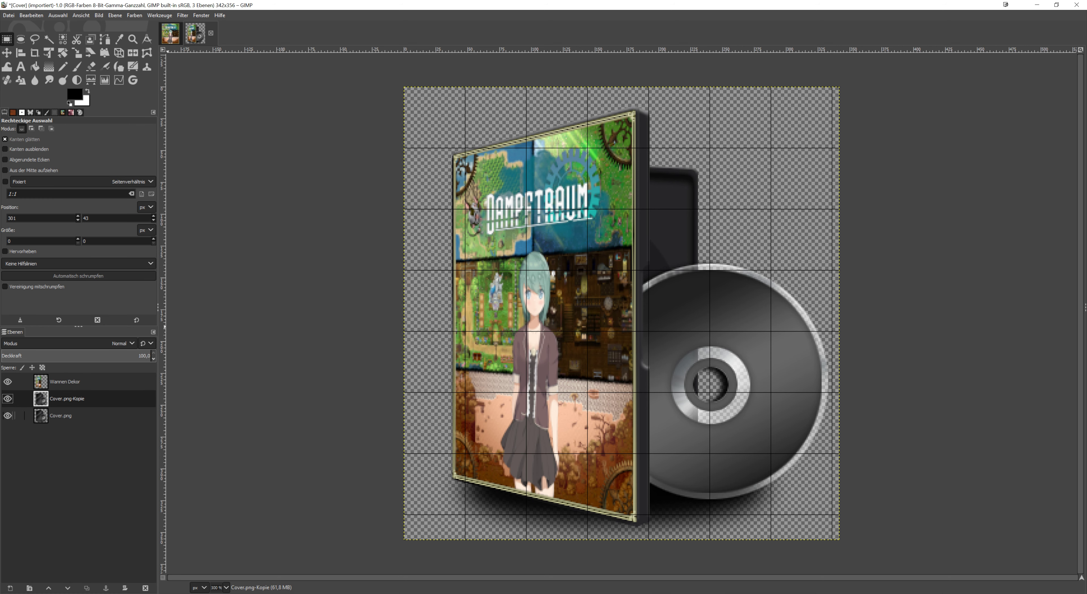
pyautogui.moveTo(74, 398); pyautogui.dragTo(73, 380)
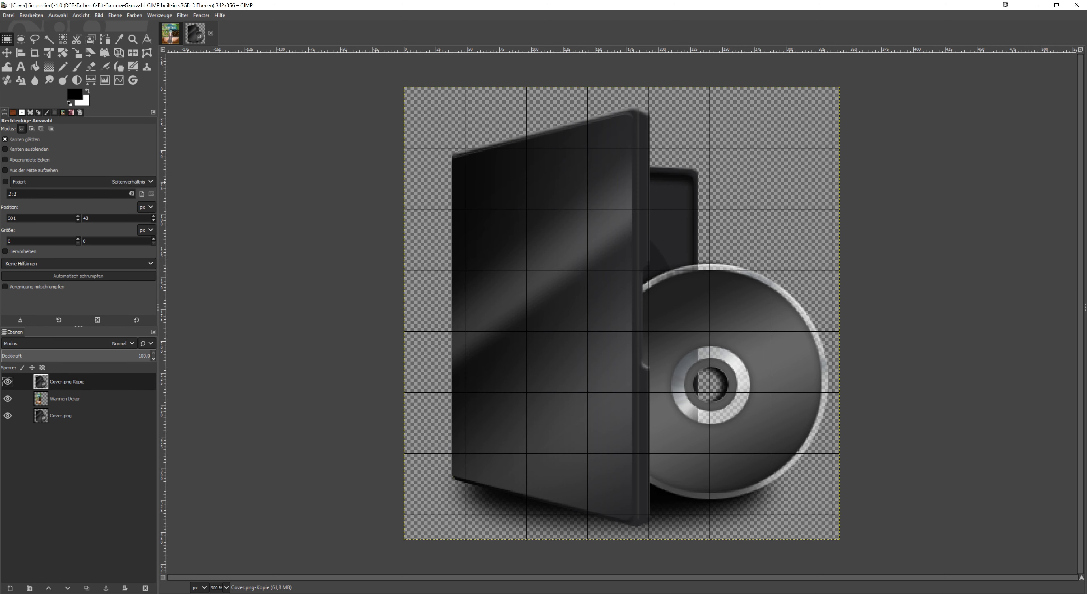
pyautogui.moveTo(147, 356); pyautogui.dragTo(42, 356)
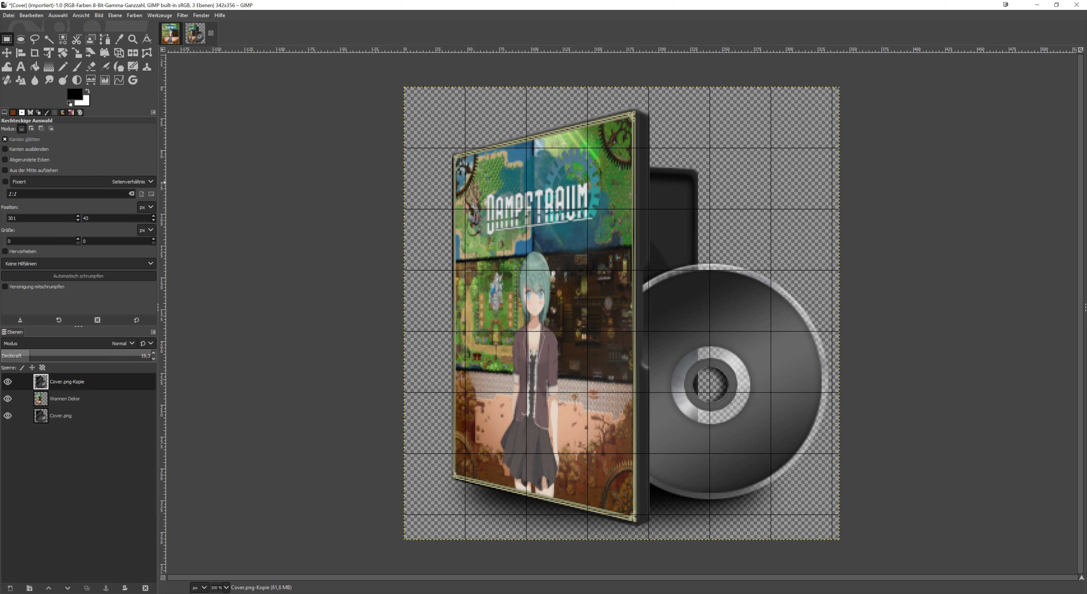
pyautogui.moveTo(22, 355); pyautogui.dragTo(132, 356)
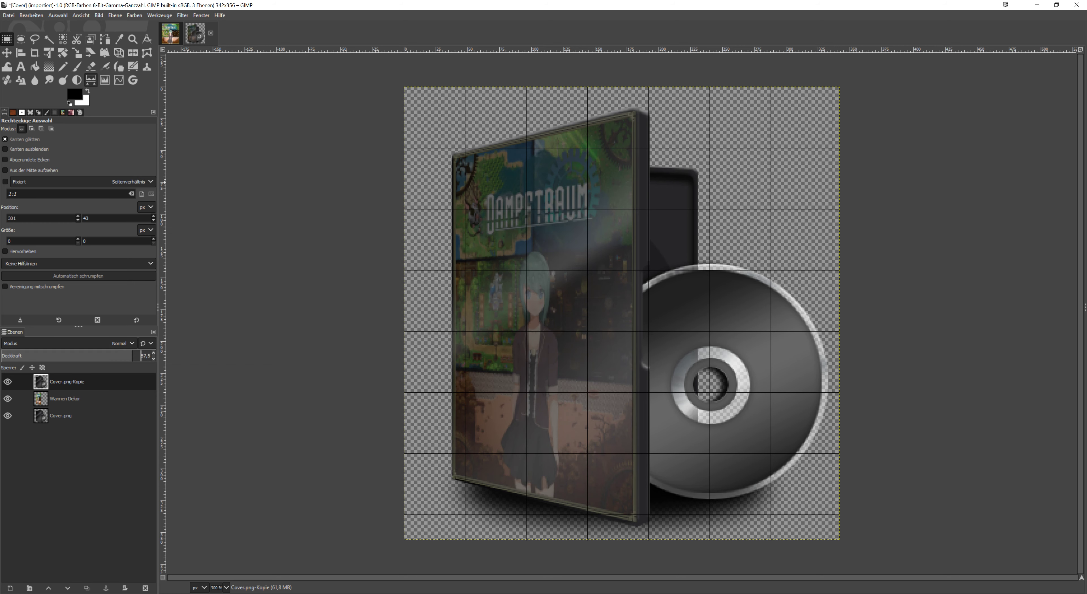
# Erase the case copy over the cover with the Hardness 025 brush at about 46 opacity
pyautogui.click(92, 67)
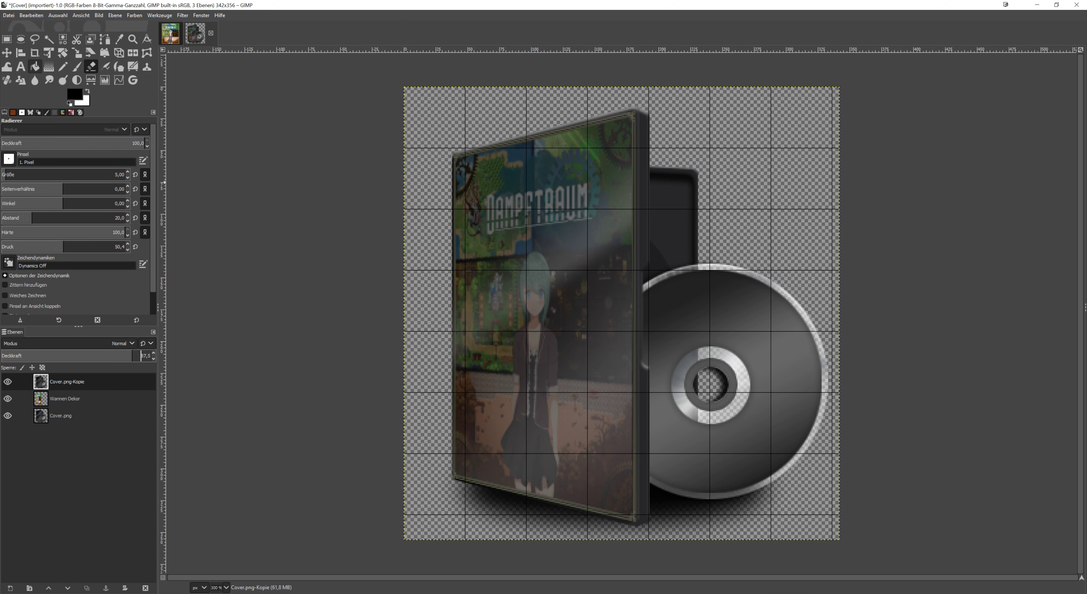
pyautogui.click(9, 158)
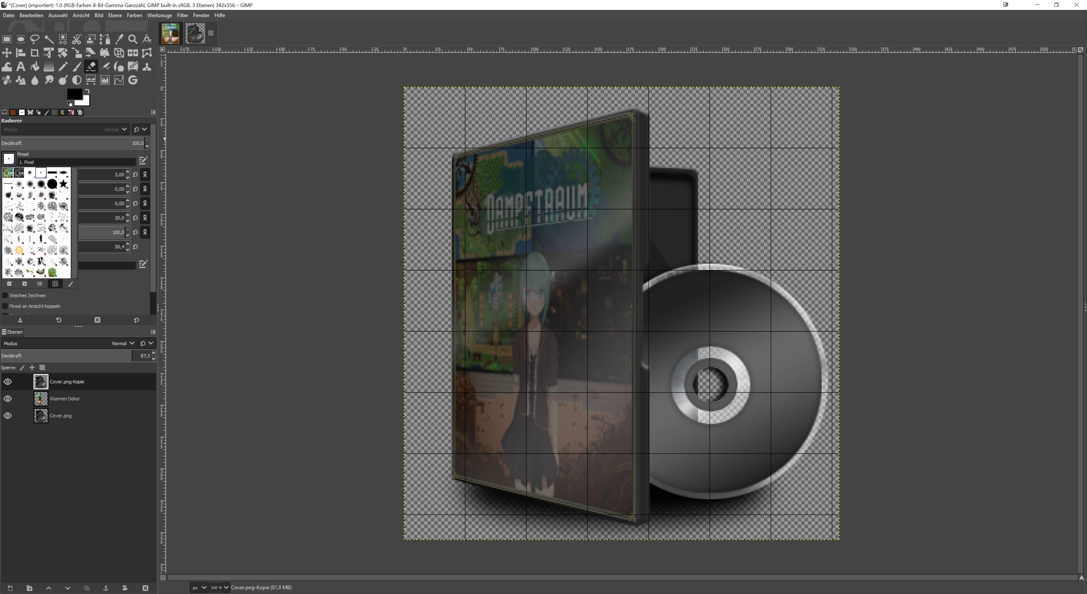
pyautogui.click(20, 184)
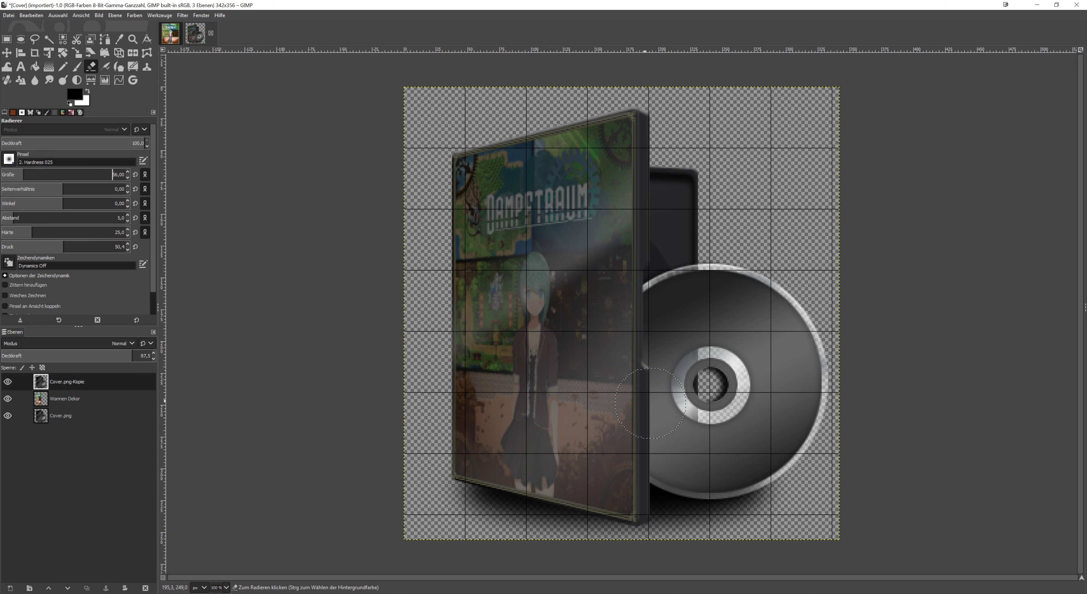
pyautogui.moveTo(644, 349)
pyautogui.mouseDown()
pyautogui.moveTo(513, 511)
pyautogui.moveTo(614, 421)
pyautogui.moveTo(566, 318)
pyautogui.mouseUp()
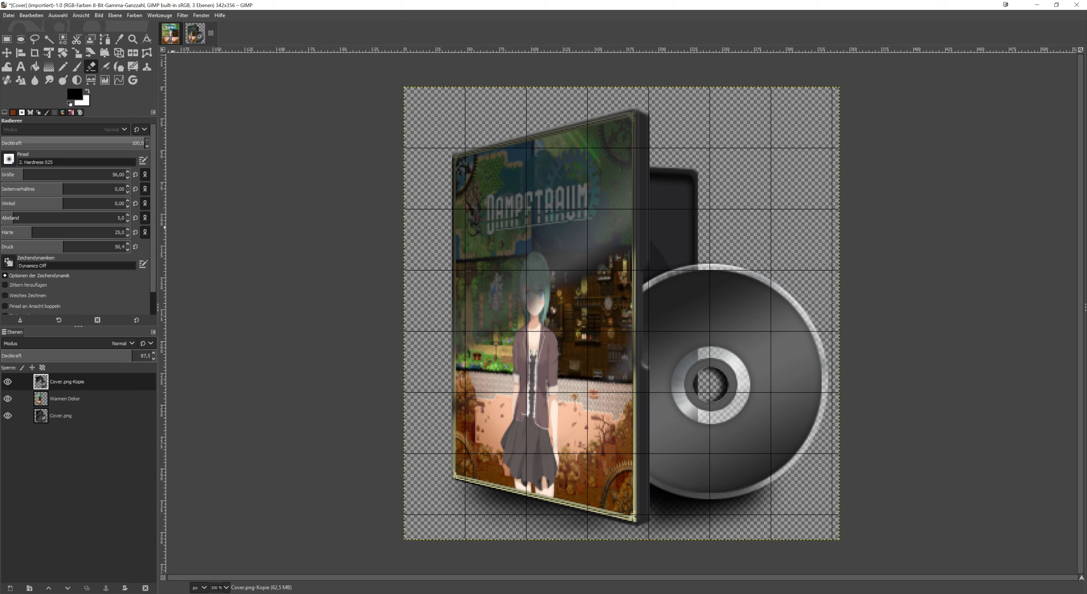
pyautogui.moveTo(141, 144); pyautogui.dragTo(133, 143)
pyautogui.moveTo(629, 135)
pyautogui.mouseDown()
pyautogui.moveTo(464, 227)
pyautogui.moveTo(461, 199)
pyautogui.moveTo(631, 208)
pyautogui.moveTo(476, 320)
pyautogui.moveTo(560, 211)
pyautogui.mouseUp()
pyautogui.moveTo(494, 242)
pyautogui.mouseDown()
pyautogui.moveTo(514, 200)
pyautogui.moveTo(496, 173)
pyautogui.mouseUp()
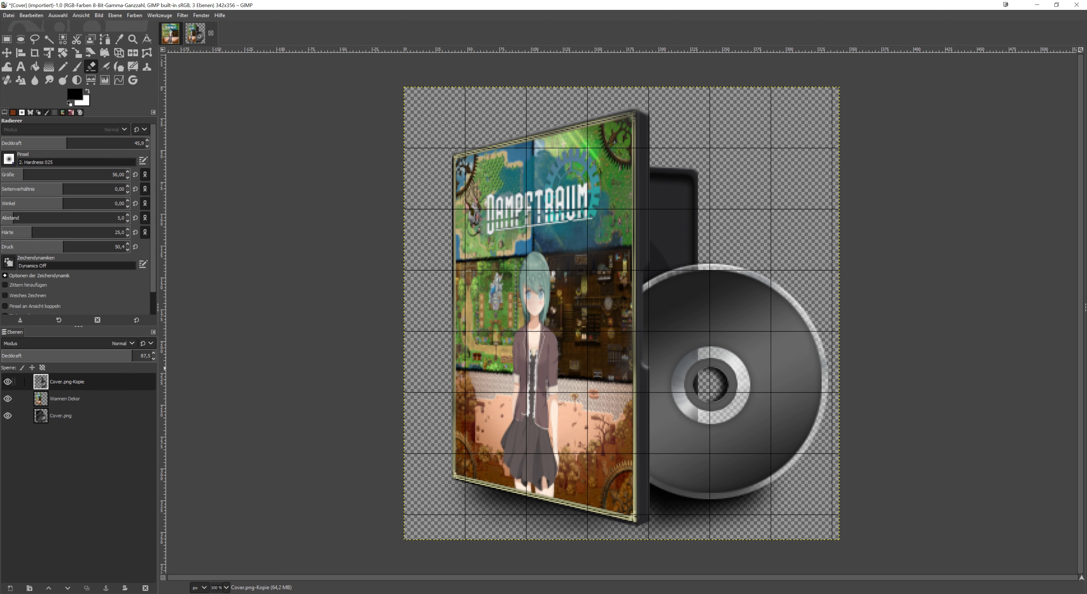
# Duplicate Cover.png again and move the copy to the top of the layer stack
pyautogui.rightClick(66, 382)
pyautogui.click(59, 416)
pyautogui.rightClick(60, 416)
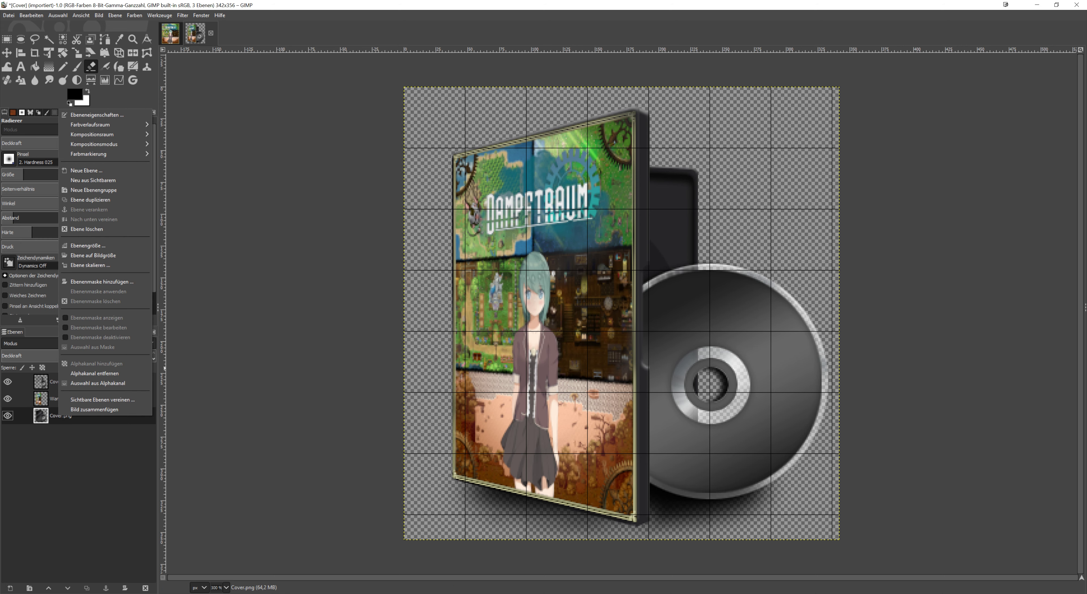
pyautogui.click(91, 200)
pyautogui.moveTo(64, 416); pyautogui.dragTo(63, 379)
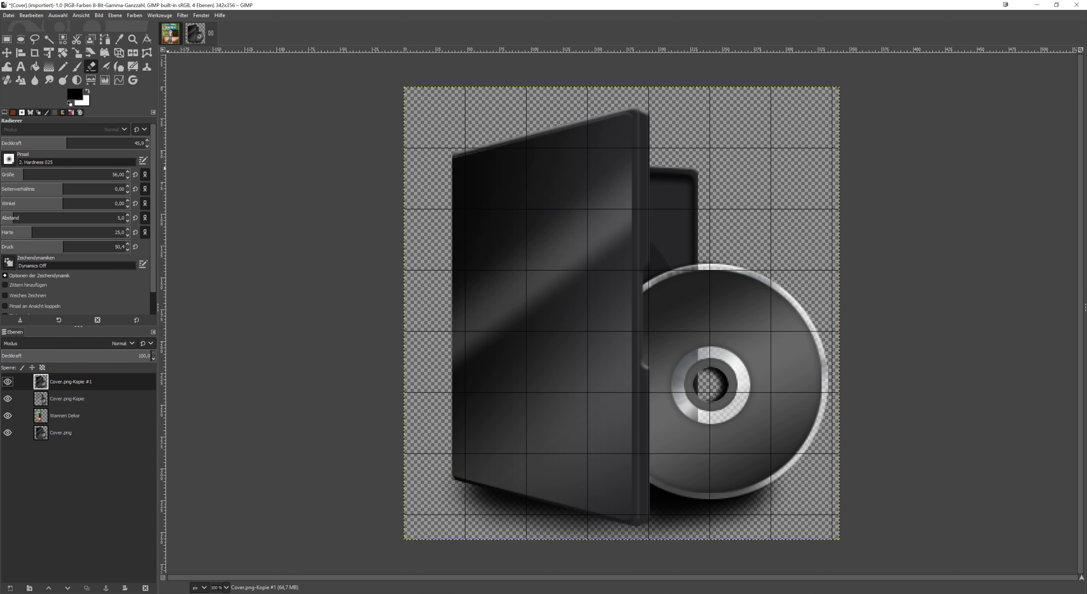
# Undo a test eraser stroke and set the eraser size to 75
pyautogui.moveTo(23, 177); pyautogui.dragTo(9, 177)
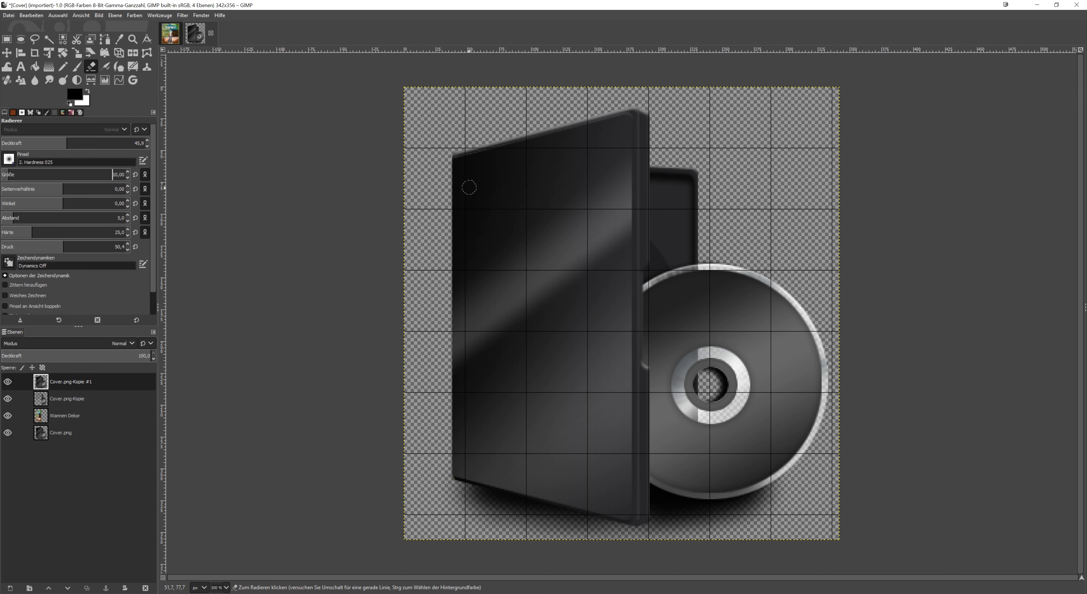
pyautogui.moveTo(541, 161); pyautogui.dragTo(462, 177)
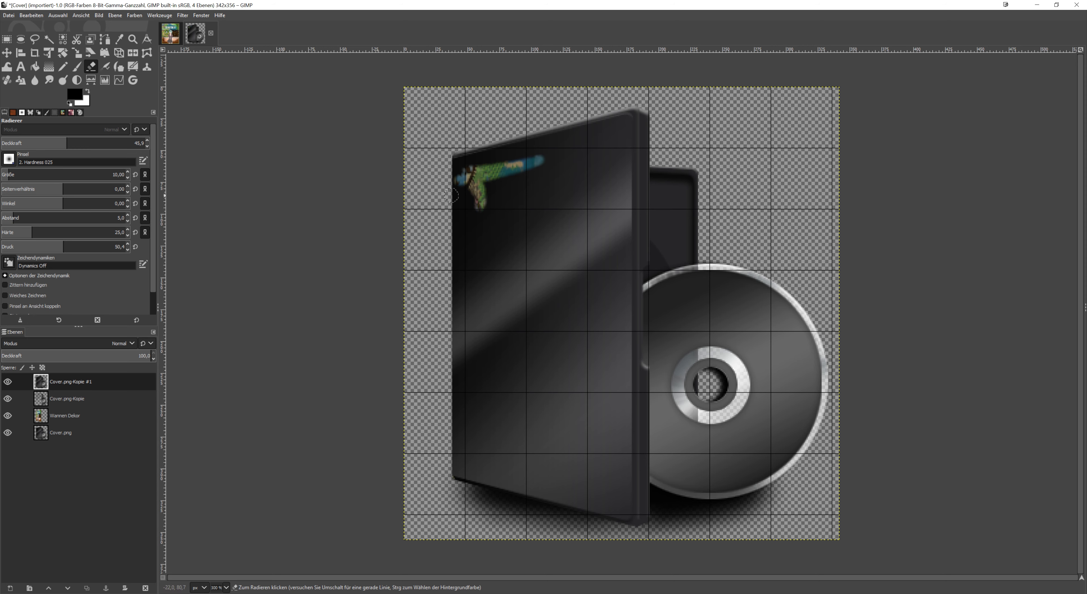
pyautogui.click(31, 15)
pyautogui.moveTo(84, 177); pyautogui.dragTo(135, 175)
pyautogui.click(9, 159)
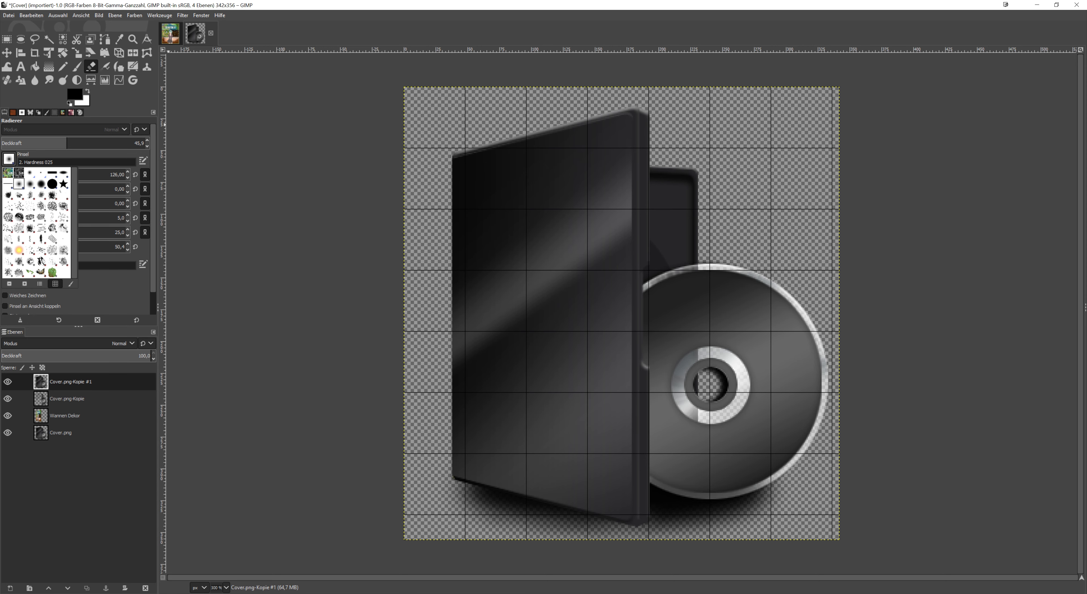
pyautogui.click(112, 175)
pyautogui.click(112, 171)
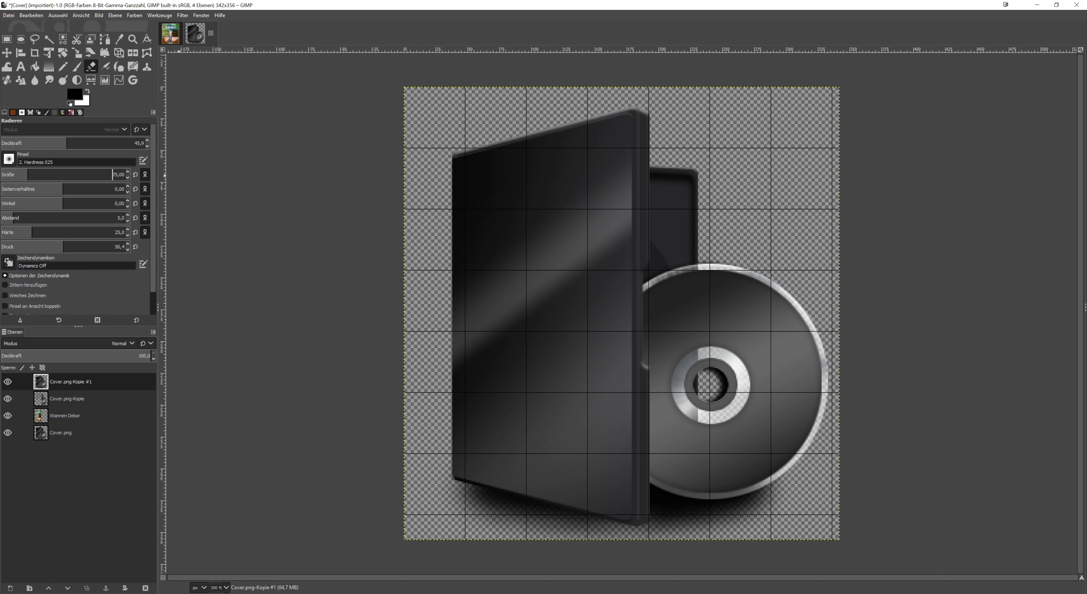
pyautogui.scroll(-5, 112, 175)
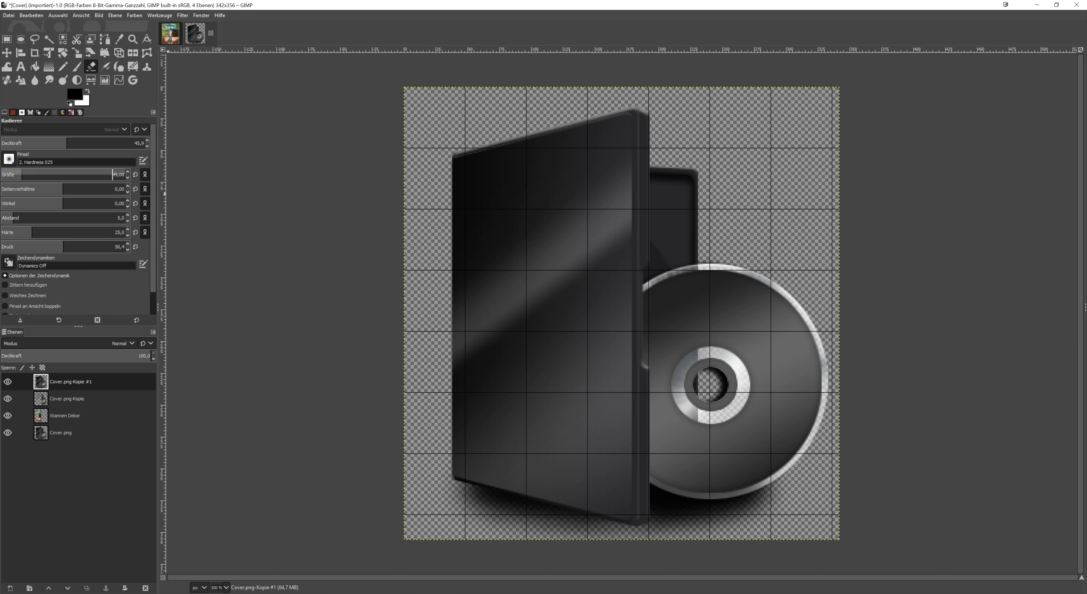
pyautogui.scroll(-1, 112, 175)
# Erase Cover.png-Kopie #1 over the figure and title at quarter, then half, eraser opacity
pyautogui.moveTo(68, 143); pyautogui.dragTo(40, 143)
pyautogui.moveTo(468, 190)
pyautogui.mouseDown()
pyautogui.moveTo(548, 159)
pyautogui.moveTo(523, 217)
pyautogui.moveTo(565, 256)
pyautogui.moveTo(604, 485)
pyautogui.moveTo(484, 415)
pyautogui.moveTo(556, 380)
pyautogui.moveTo(468, 296)
pyautogui.moveTo(466, 396)
pyautogui.moveTo(460, 283)
pyautogui.moveTo(602, 303)
pyautogui.mouseUp()
pyautogui.moveTo(607, 249); pyautogui.dragTo(550, 237)
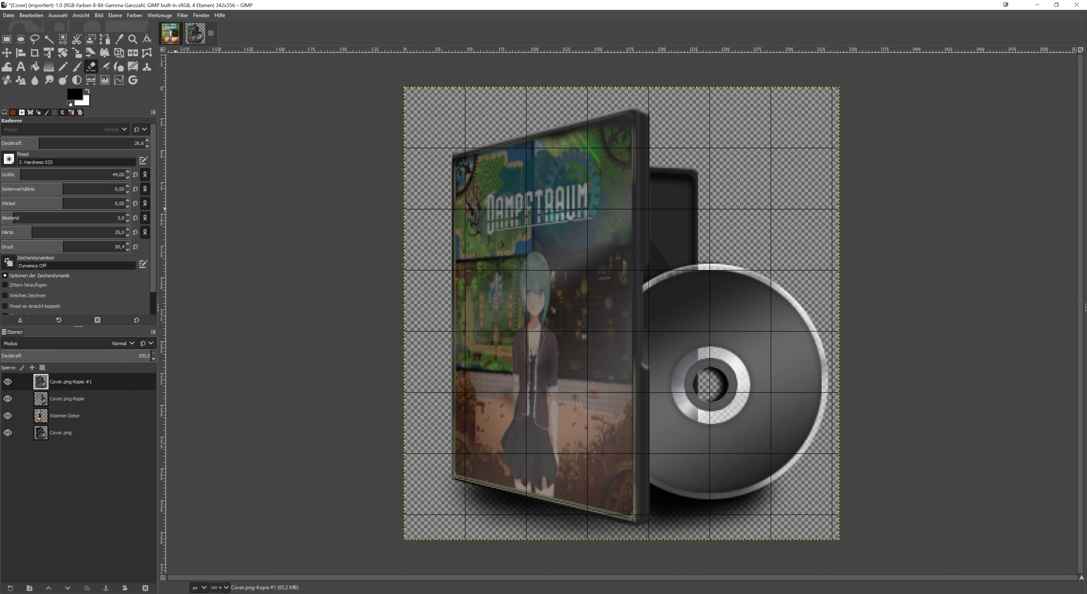
pyautogui.moveTo(97, 145)
pyautogui.mouseDown()
pyautogui.moveTo(134, 143)
pyautogui.moveTo(116, 143)
pyautogui.mouseUp()
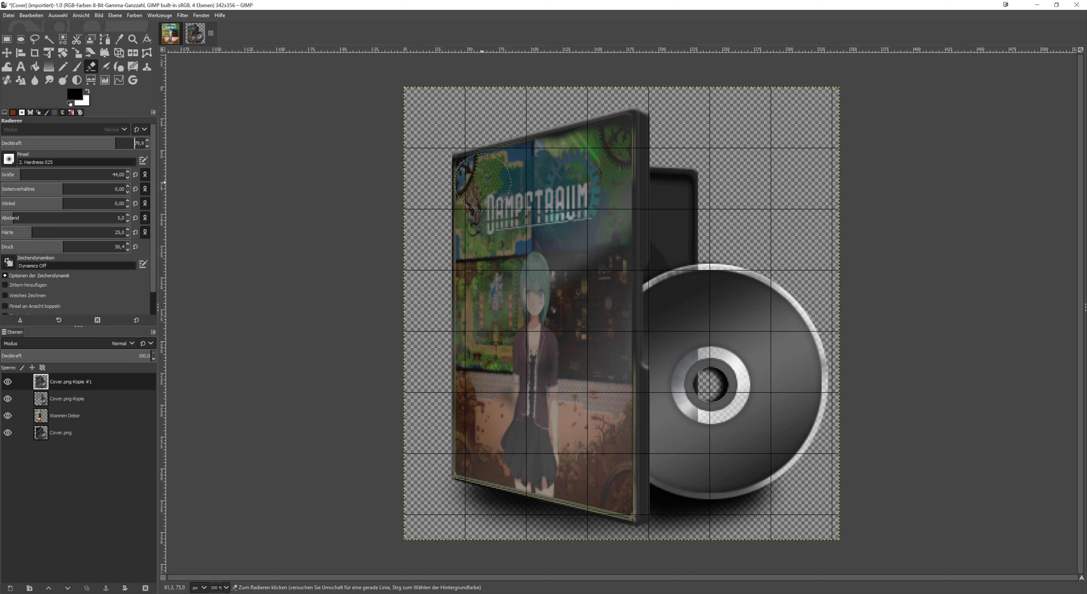
pyautogui.moveTo(482, 182)
pyautogui.mouseDown()
pyautogui.moveTo(611, 160)
pyautogui.moveTo(615, 492)
pyautogui.moveTo(586, 507)
pyautogui.moveTo(473, 473)
pyautogui.moveTo(469, 219)
pyautogui.moveTo(485, 177)
pyautogui.moveTo(577, 169)
pyautogui.moveTo(519, 242)
pyautogui.moveTo(490, 227)
pyautogui.moveTo(588, 223)
pyautogui.moveTo(519, 418)
pyautogui.moveTo(561, 452)
pyautogui.moveTo(539, 446)
pyautogui.mouseUp()
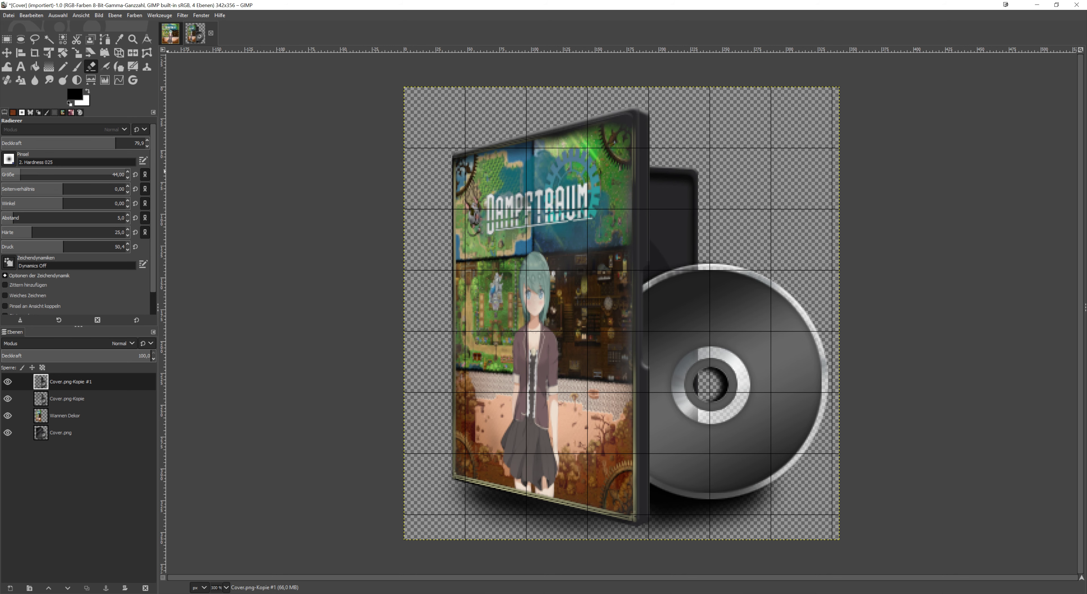
# Set the eraser size to 11, then activate Rectangle Select and clear the selection
pyautogui.click(10, 174)
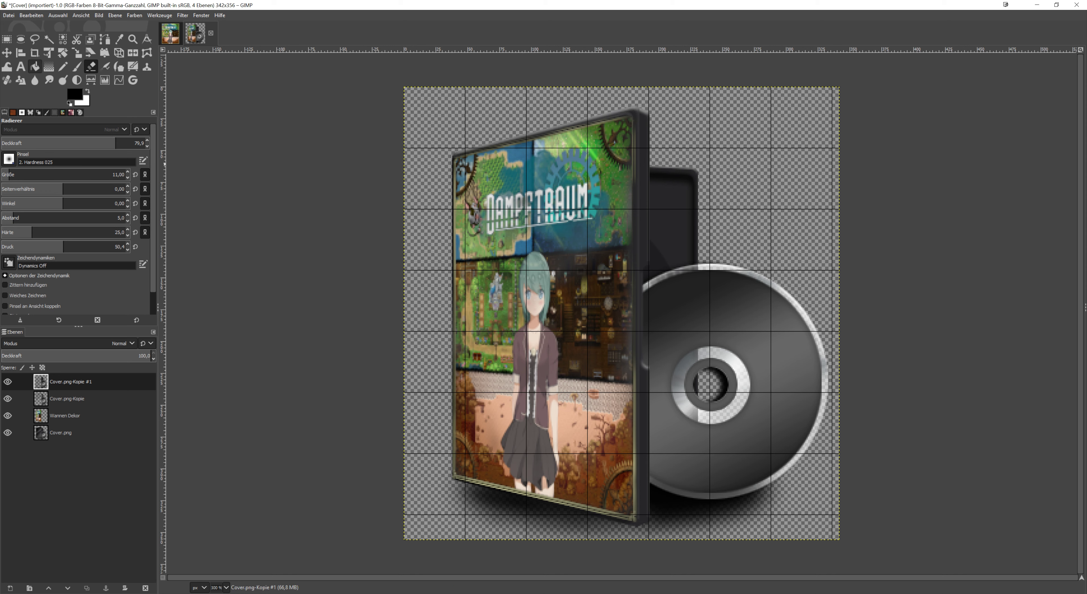
pyautogui.click(6, 40)
pyautogui.click(442, 111)
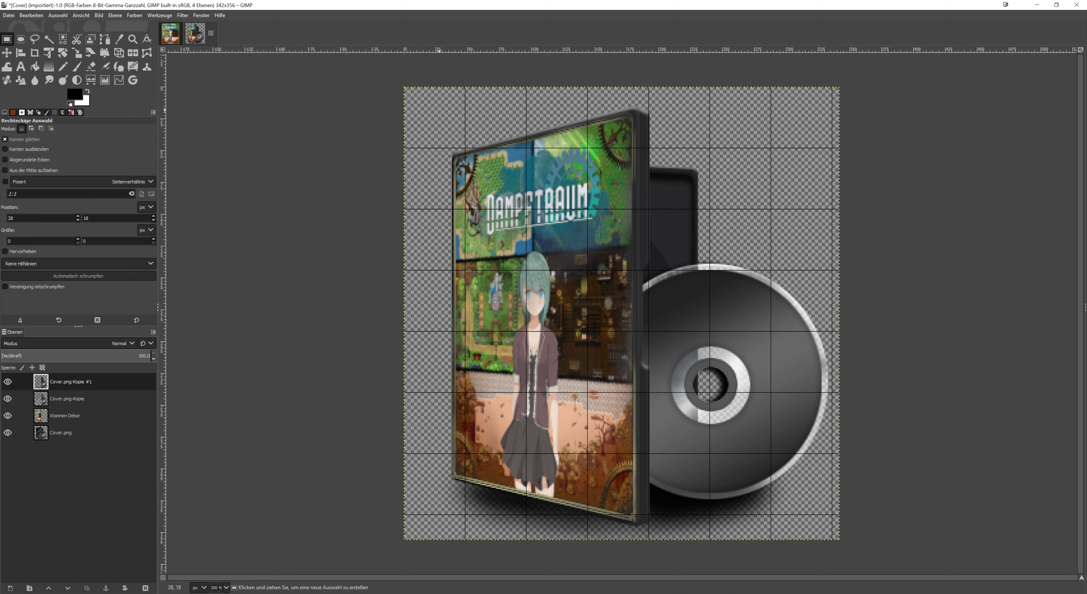